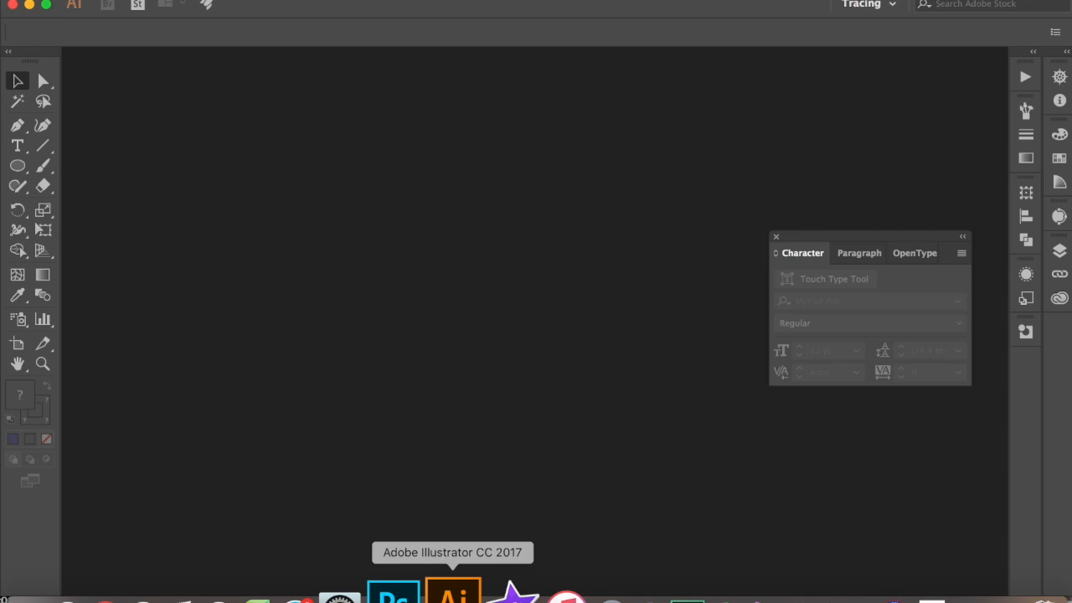
# Close the floating Character panel and create a new 14 × 14 cm document in RGB color mode.
pyautogui.click(776, 238)
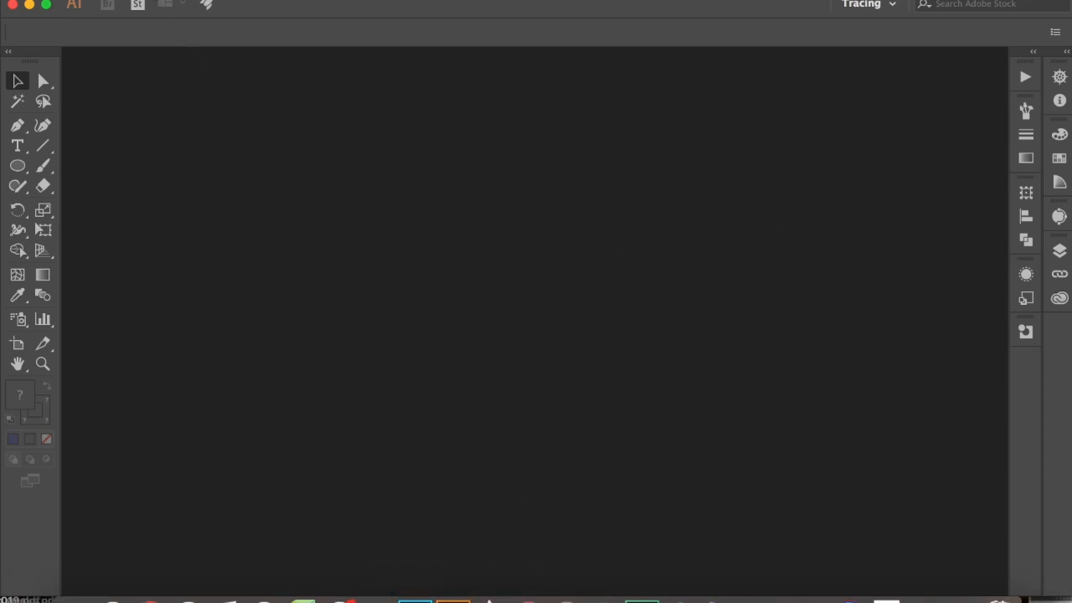
pyautogui.click(144, 0)
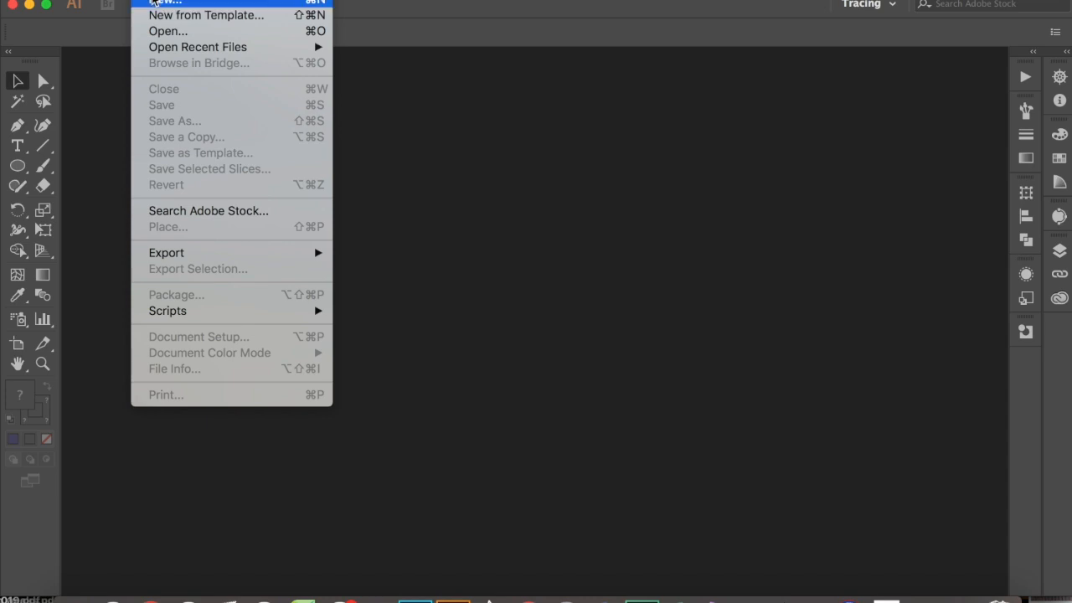
pyautogui.click(154, 3)
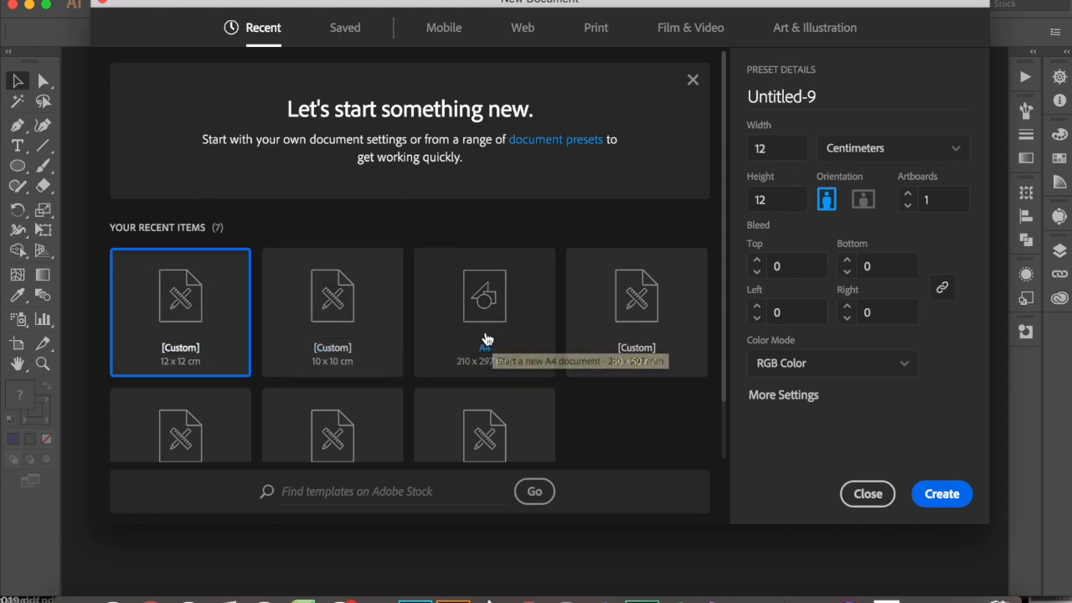
pyautogui.doubleClick(772, 147)
pyautogui.write('14')
pyautogui.click(772, 199)
pyautogui.write('14')
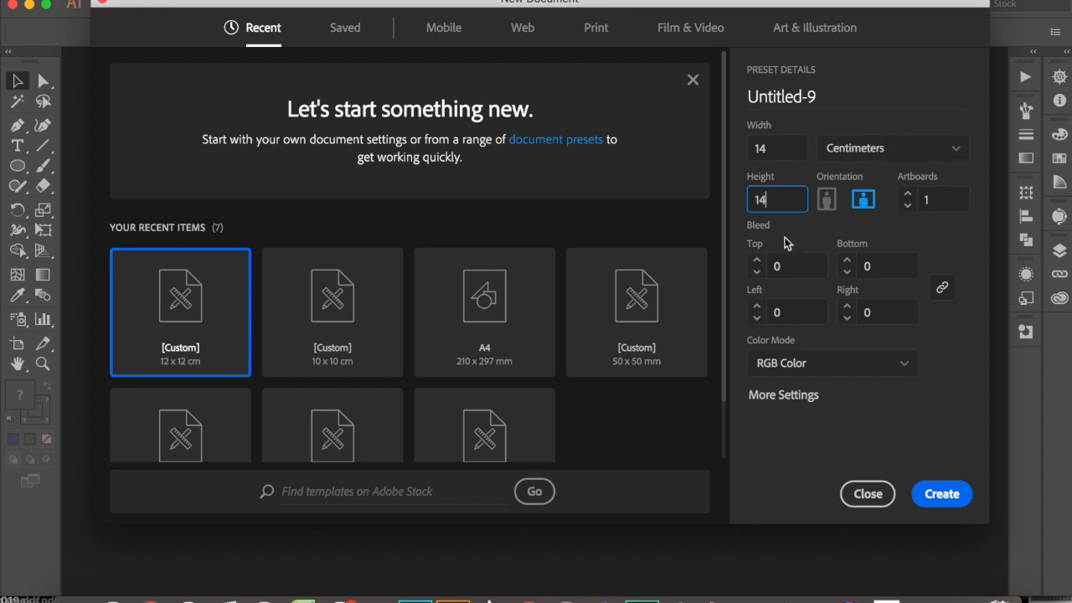
pyautogui.click(905, 365)
pyautogui.click(818, 392)
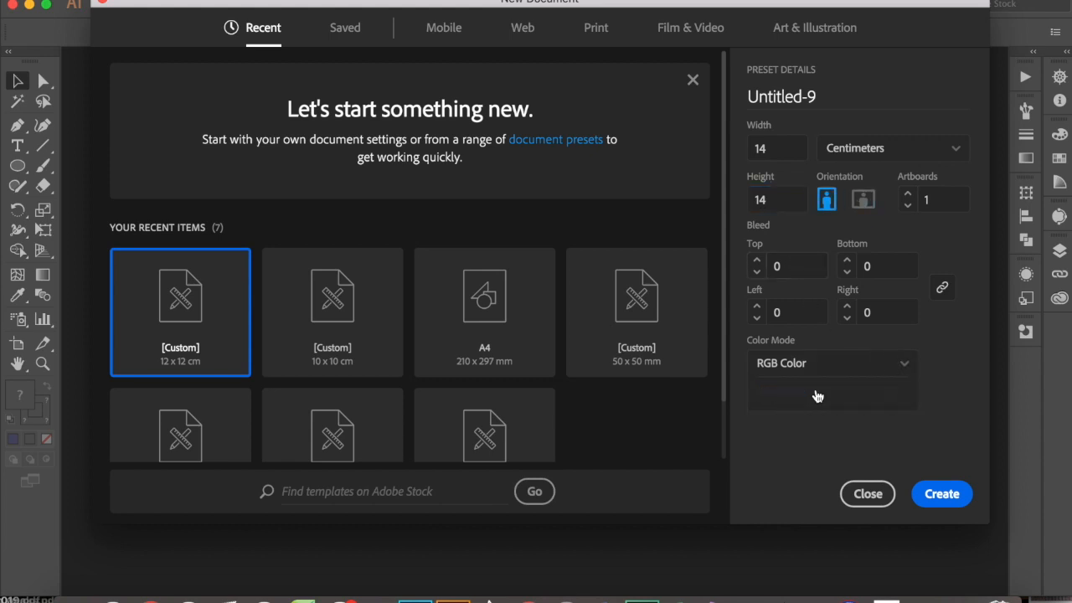
pyautogui.click(942, 493)
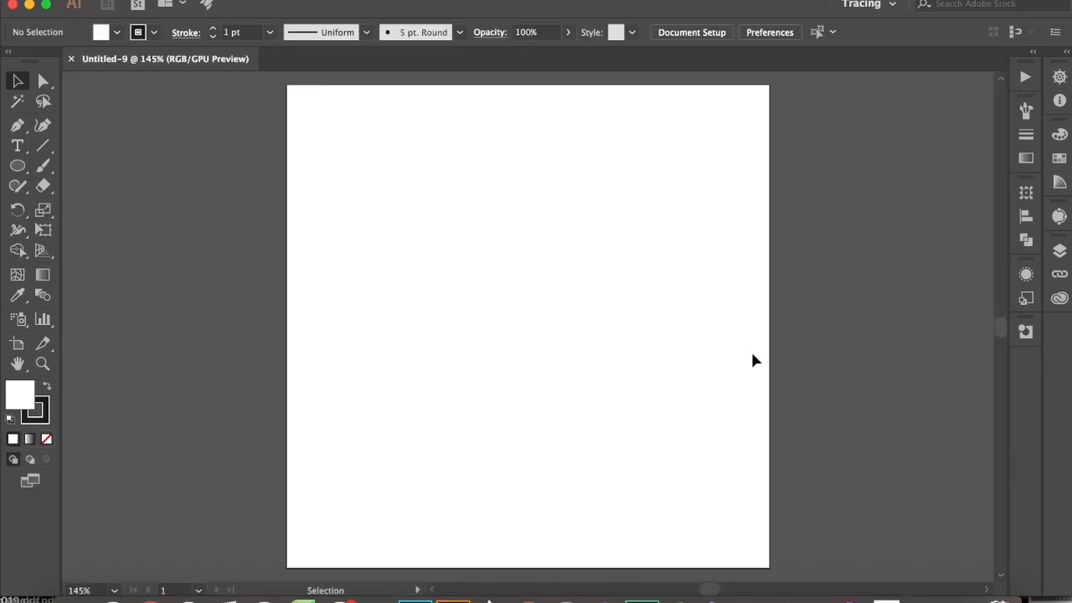
# Create a 10-sided polygon with a 5 cm radius at the center of the artboard.
pyautogui.click(20, 80)
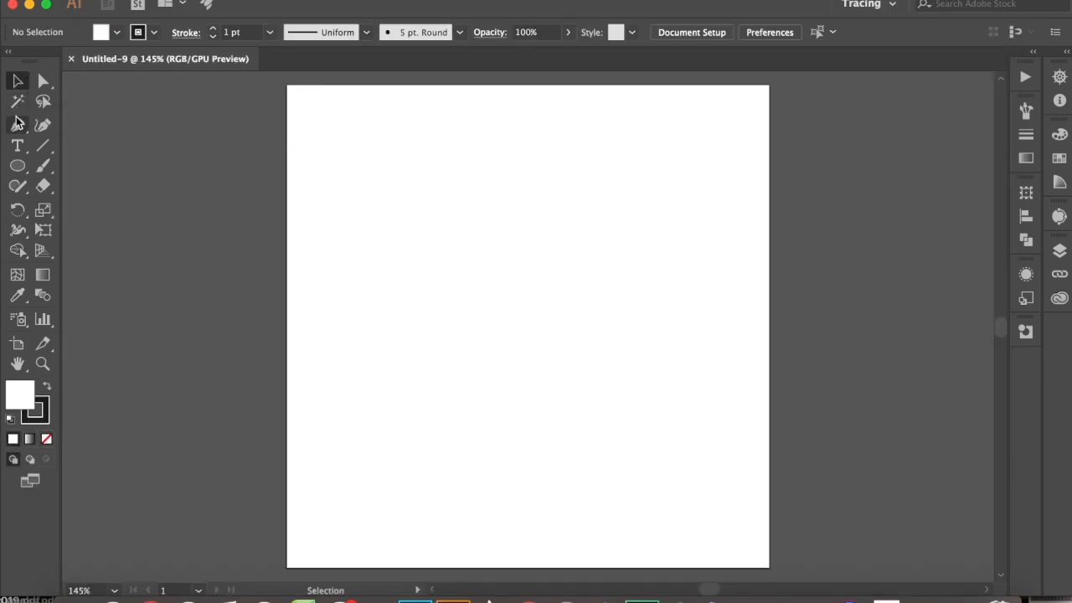
pyautogui.click(19, 167)
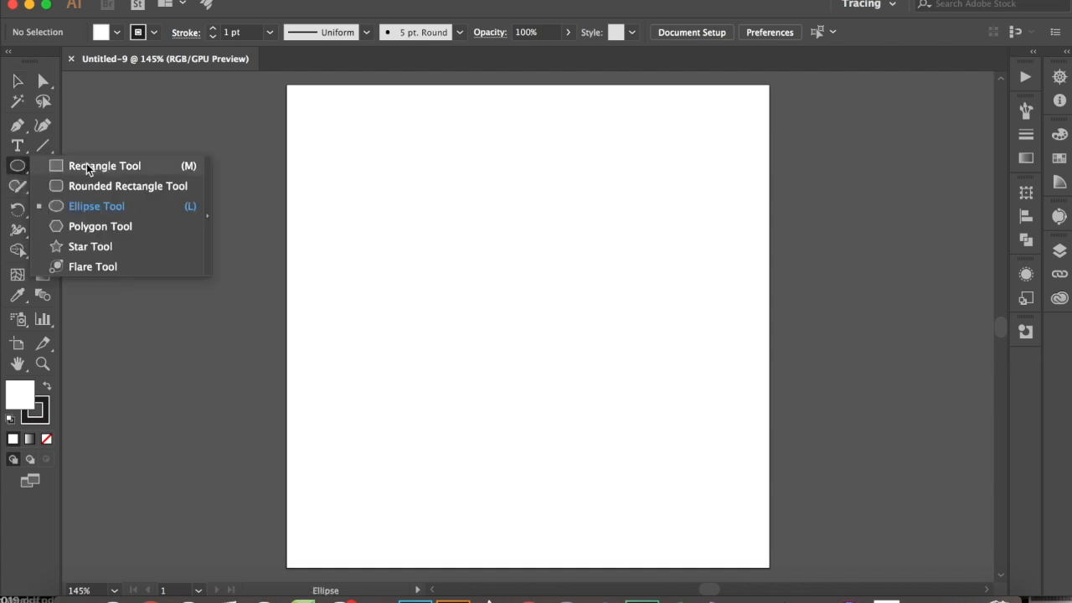
pyautogui.click(86, 225)
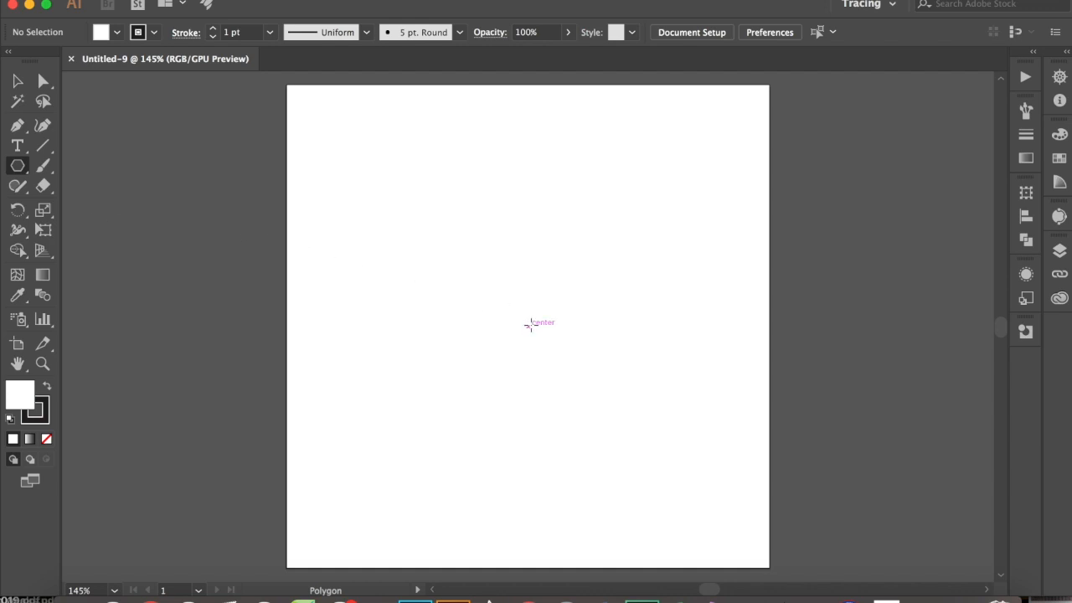
pyautogui.click(531, 326)
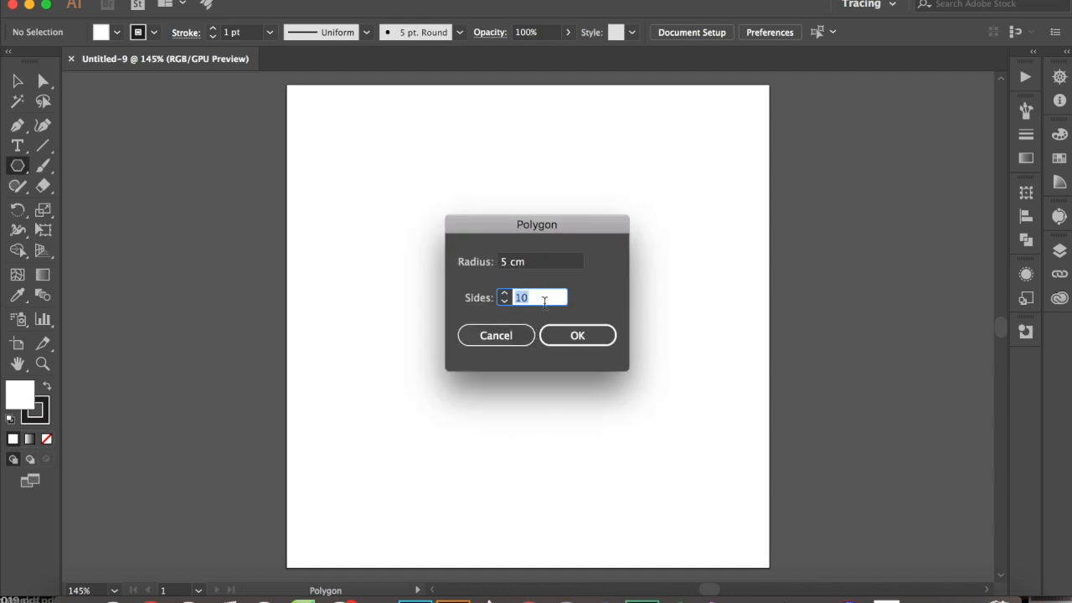
pyautogui.click(505, 296)
pyautogui.click(576, 334)
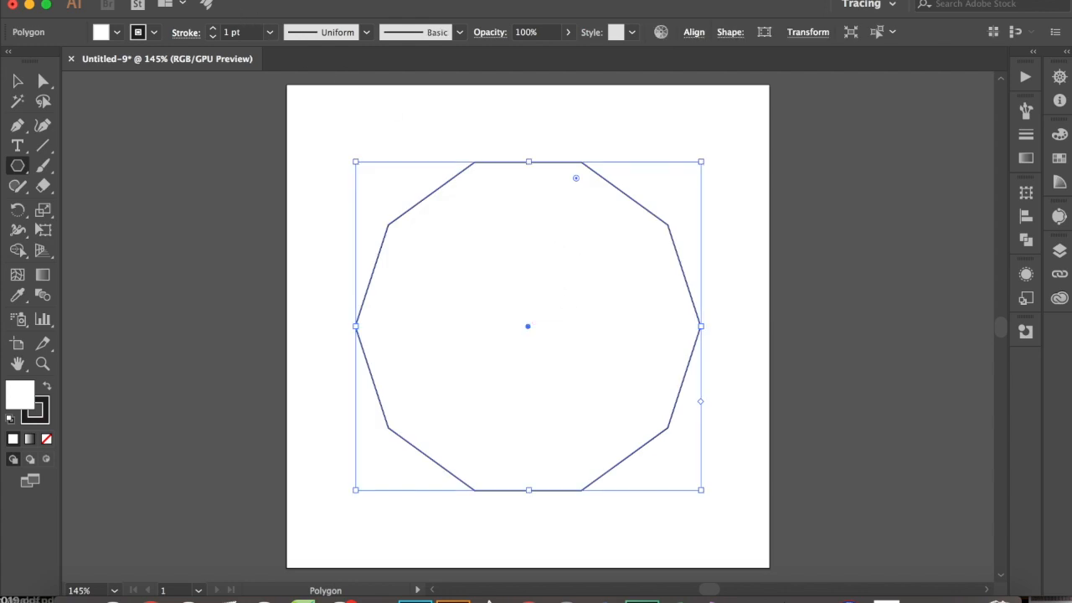
# Copy the decagon and paste the duplicate in place on top of the original.
pyautogui.click(181, 0)
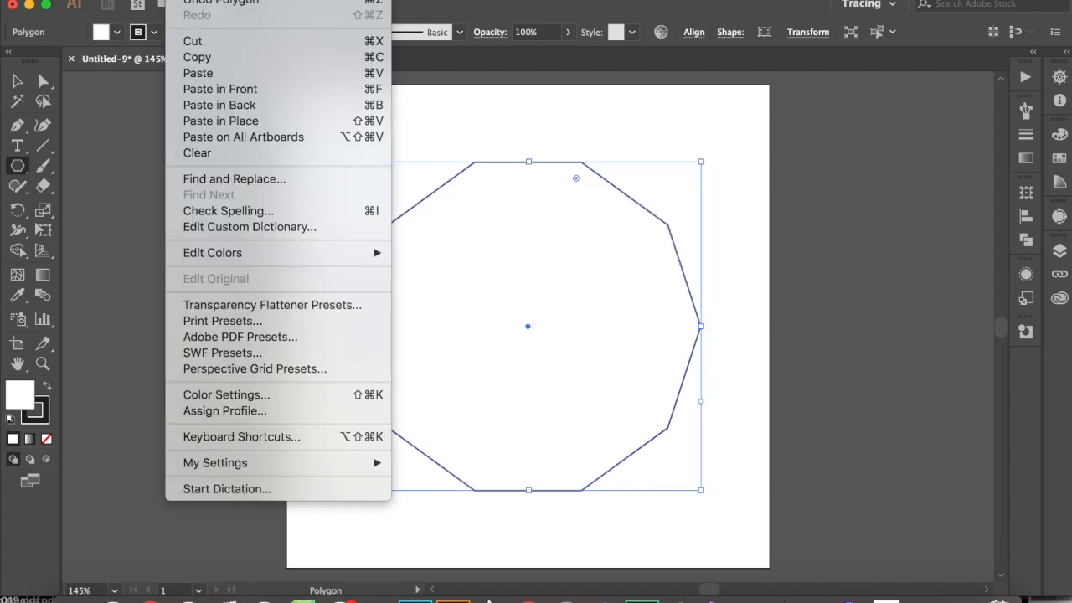
pyautogui.click(197, 57)
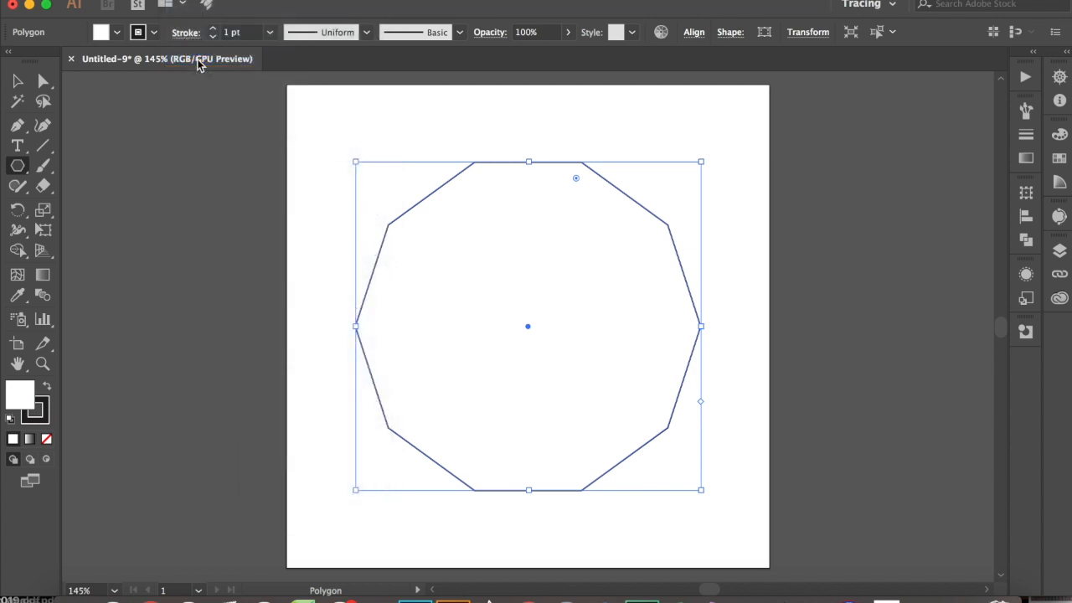
pyautogui.click(181, 0)
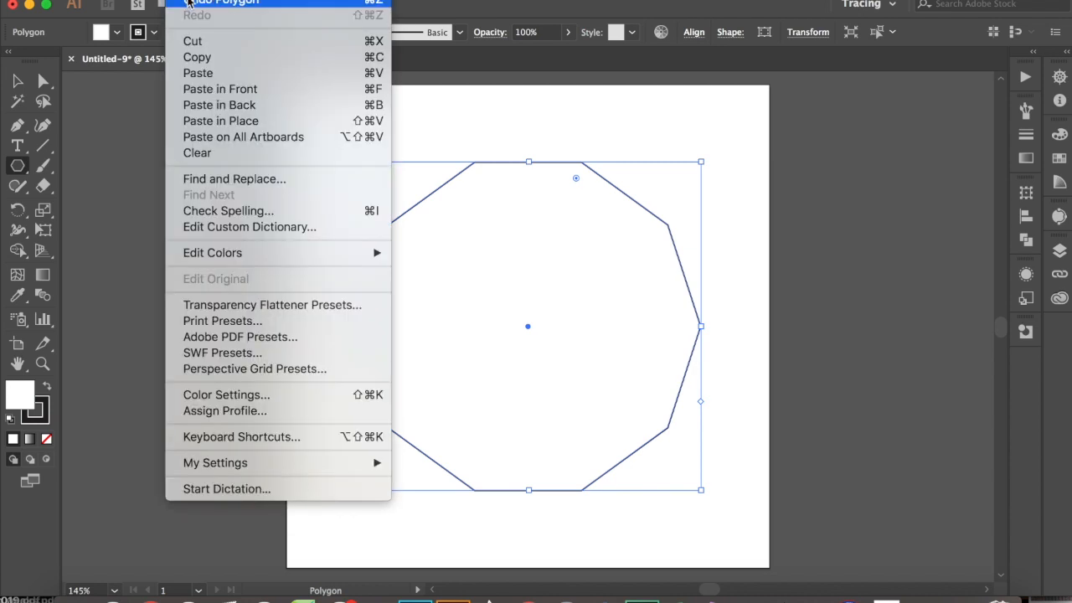
pyautogui.click(208, 121)
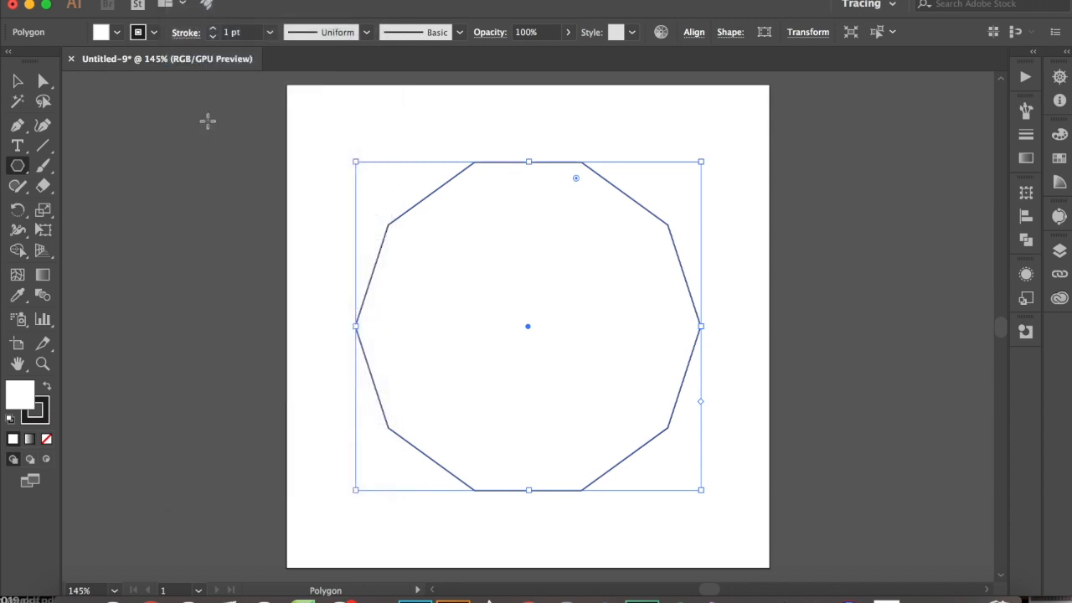
# Scale the decagon copy down slightly about its center and round all of its corners.
pyautogui.click(18, 82)
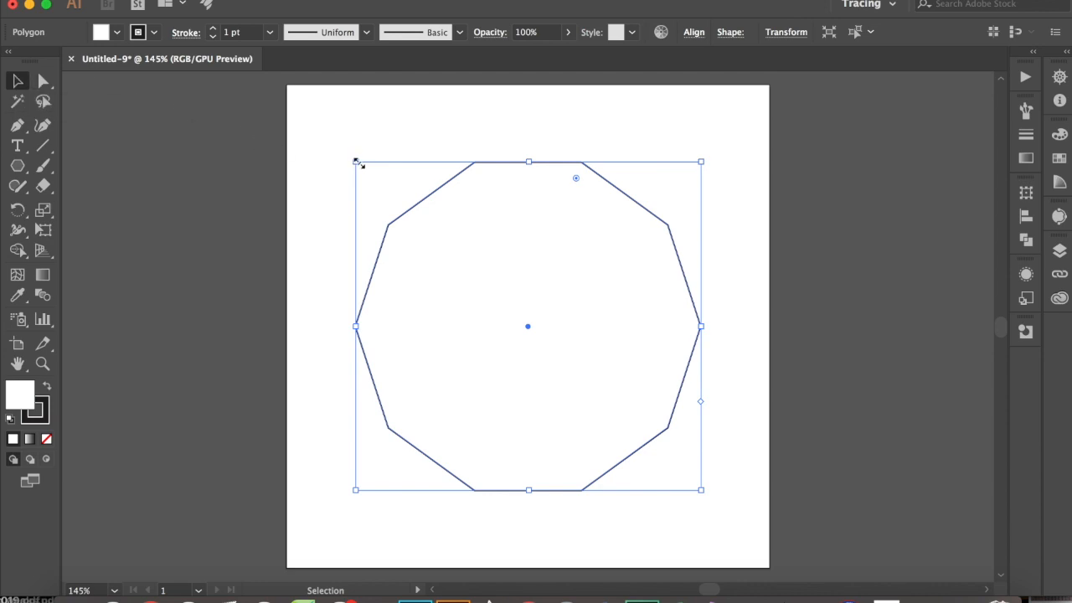
pyautogui.moveTo(355, 161)
pyautogui.mouseDown()
pyautogui.moveTo(398, 184)
pyautogui.moveTo(369, 174)
pyautogui.mouseUp()
pyautogui.press('alt')
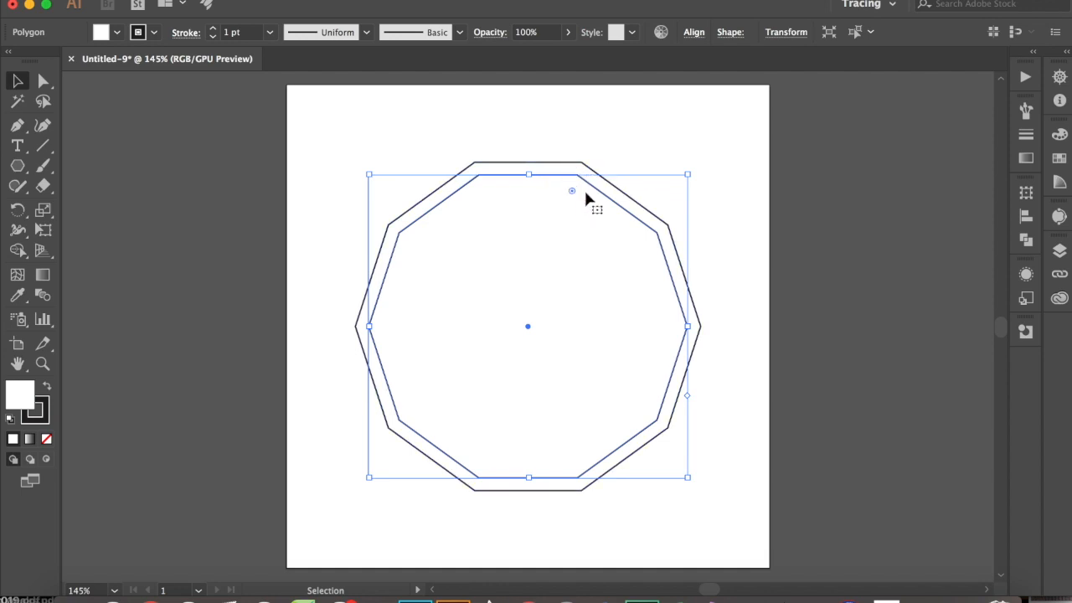
pyautogui.moveTo(573, 194); pyautogui.dragTo(553, 244)
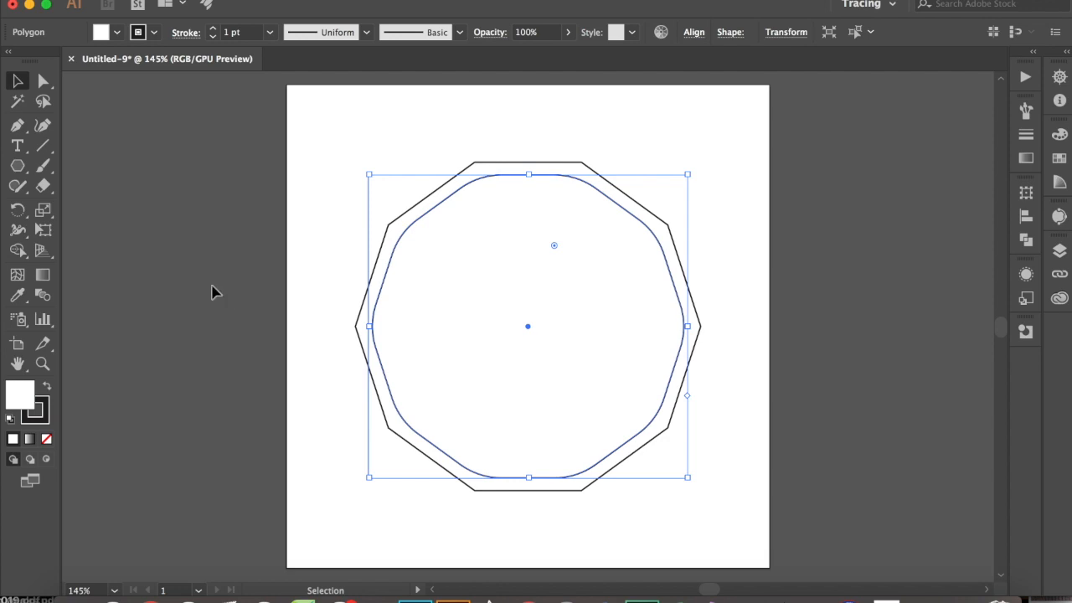
# Create a circle 8 cm wide and 8 cm high with the Ellipse tool.
pyautogui.click(24, 168)
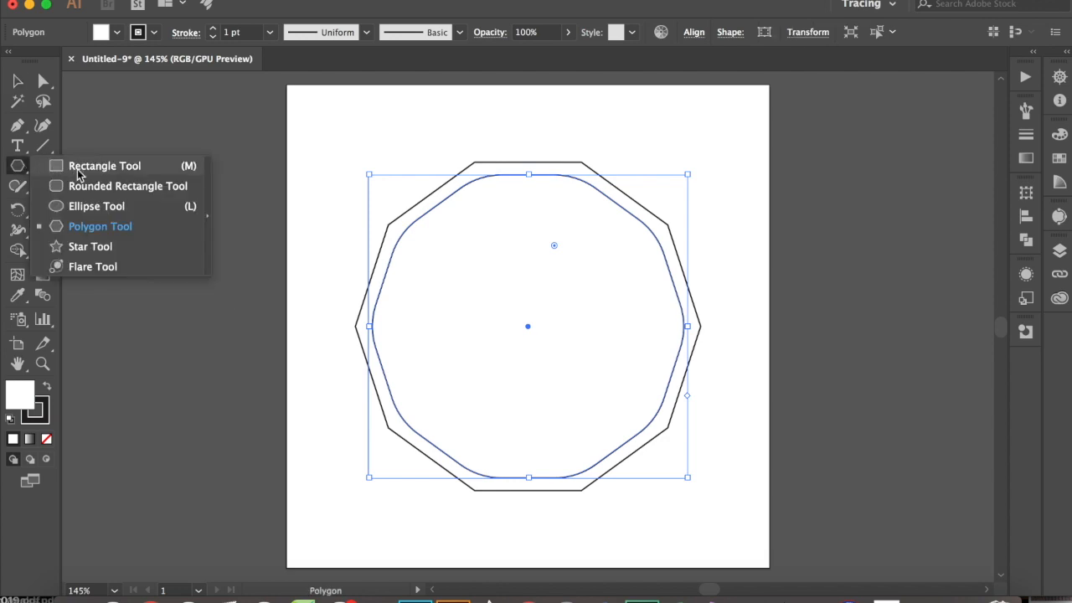
pyautogui.click(92, 207)
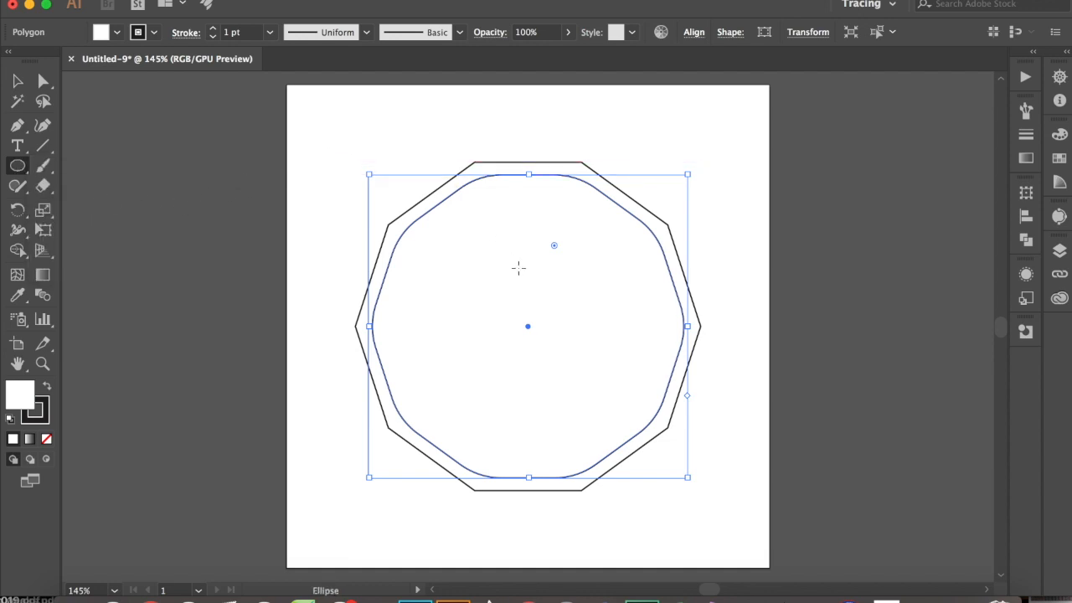
pyautogui.click(522, 268)
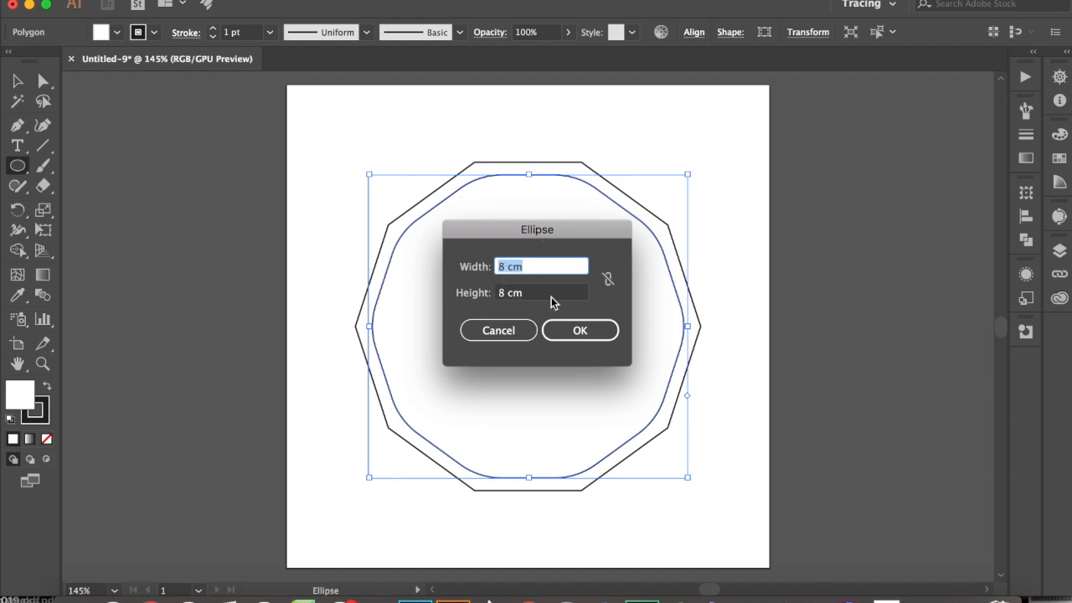
pyautogui.click(580, 331)
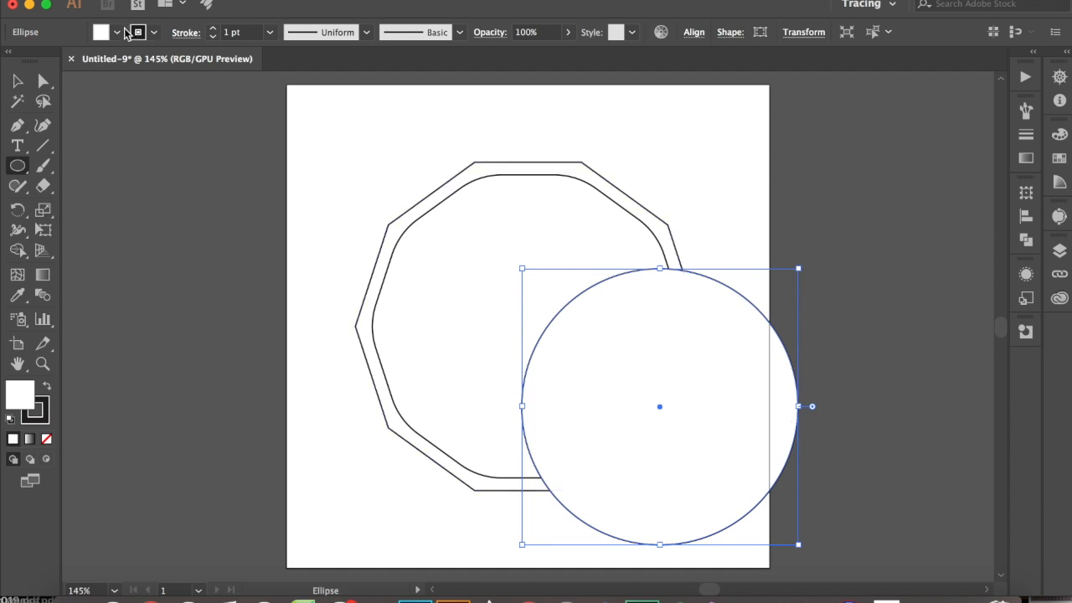
# Set the new circle's fill to none, keeping only its outline.
pyautogui.click(118, 35)
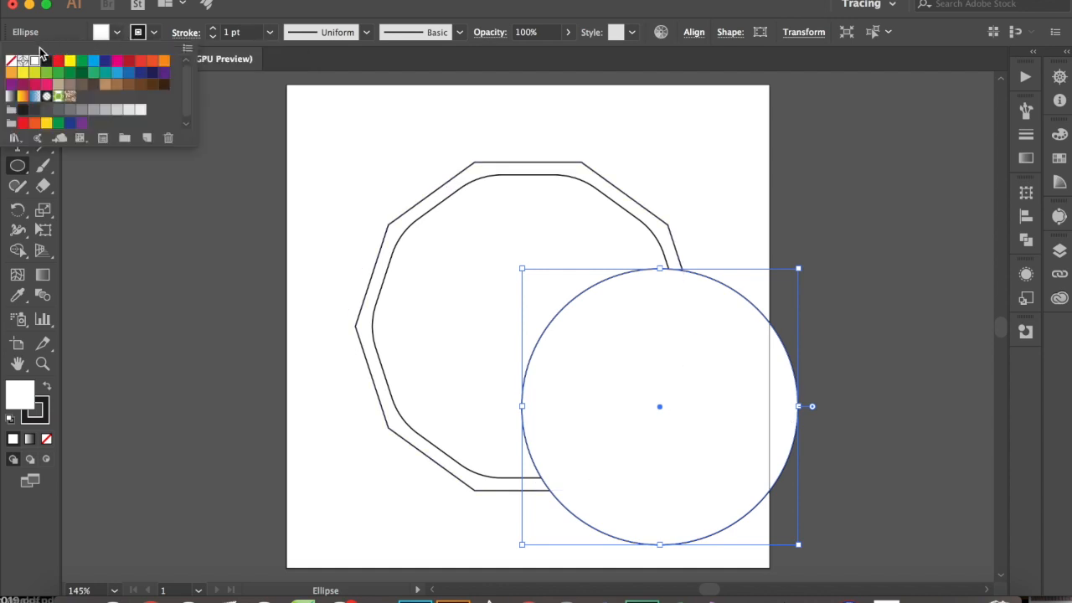
pyautogui.click(11, 62)
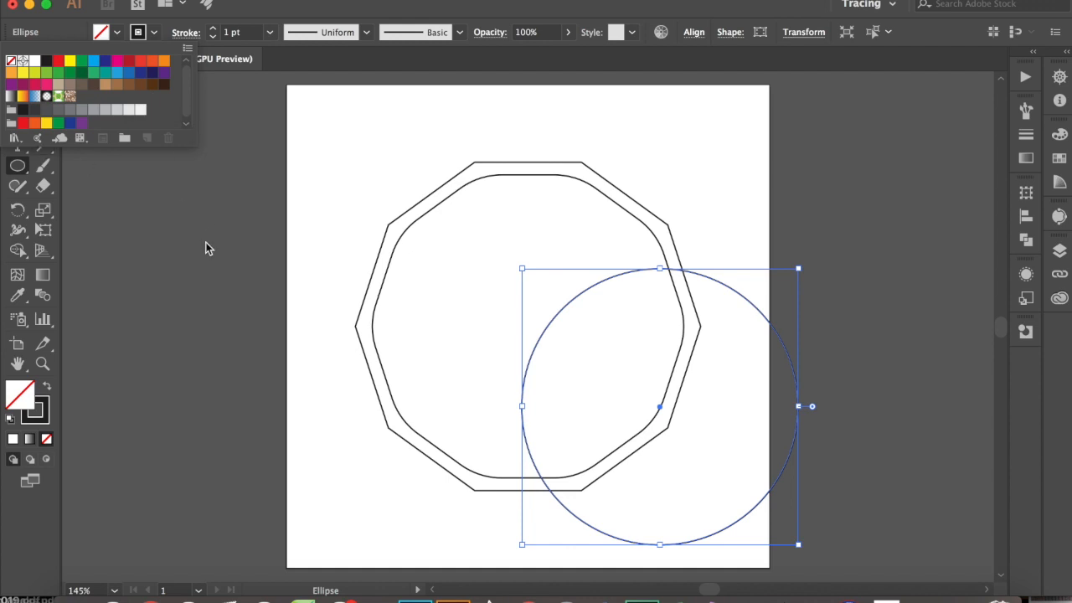
pyautogui.click(597, 289)
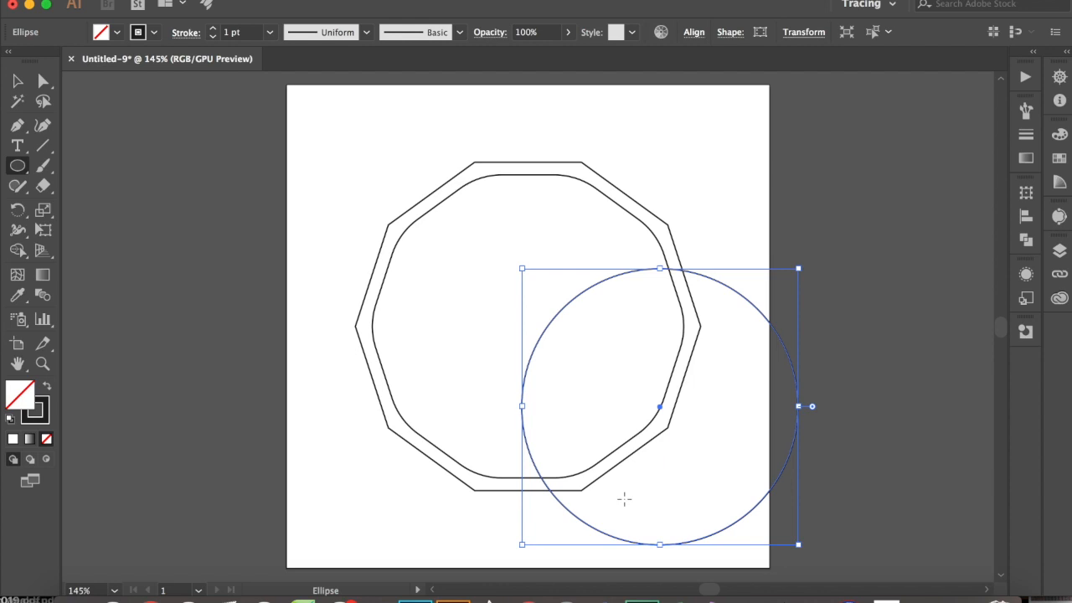
# Move the unfilled circle so its center snaps to the center of the two polygons, and deselect it.
pyautogui.click(17, 80)
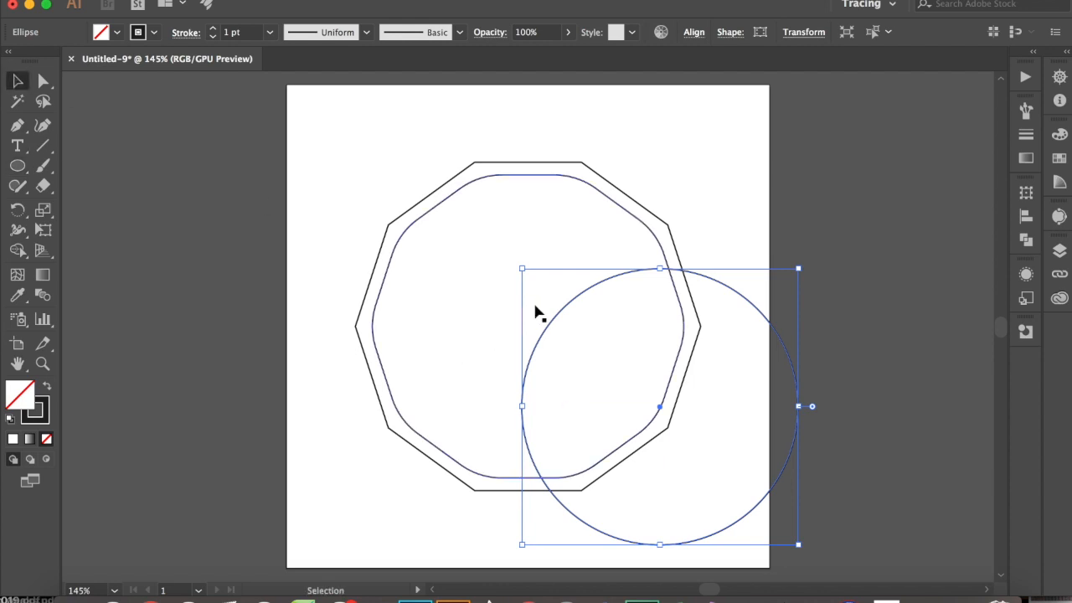
pyautogui.moveTo(536, 311); pyautogui.dragTo(502, 276)
pyautogui.press('super+z')
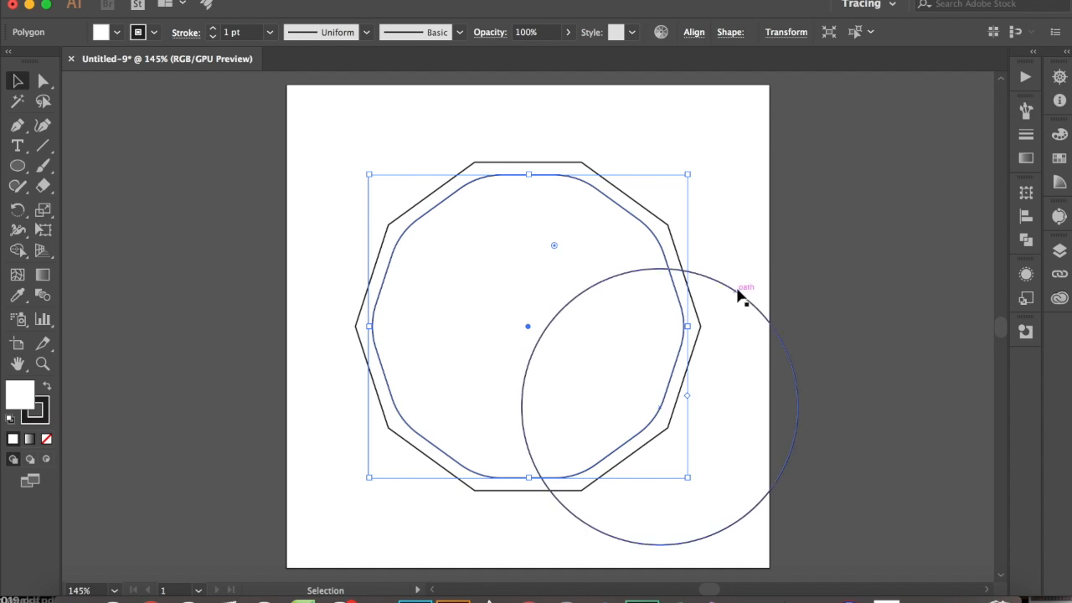
pyautogui.moveTo(739, 297); pyautogui.dragTo(604, 214)
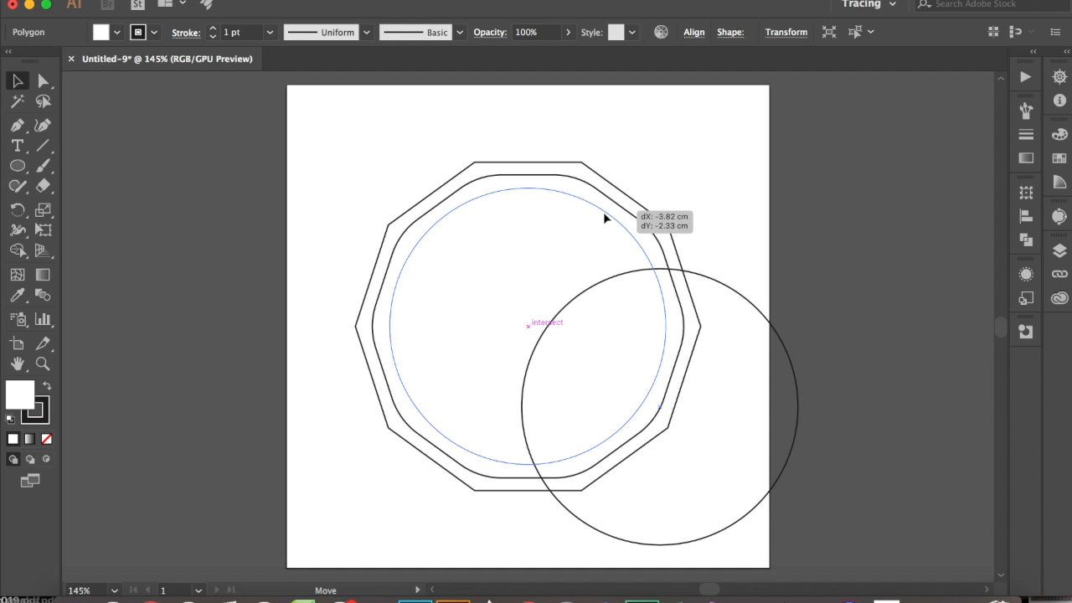
pyautogui.moveTo(604, 213); pyautogui.dragTo(606, 215)
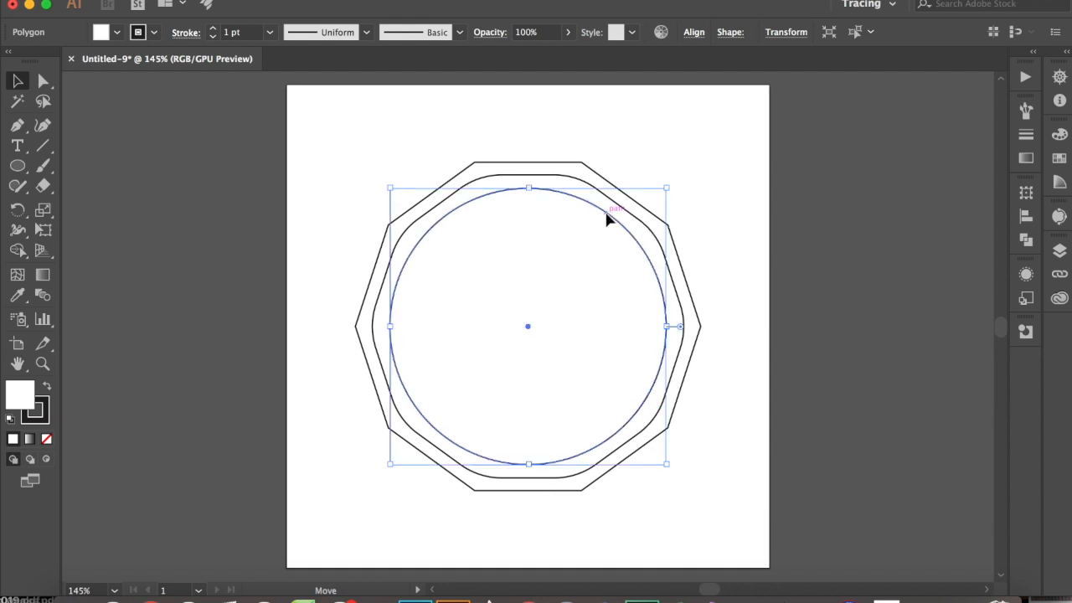
pyautogui.press('/')
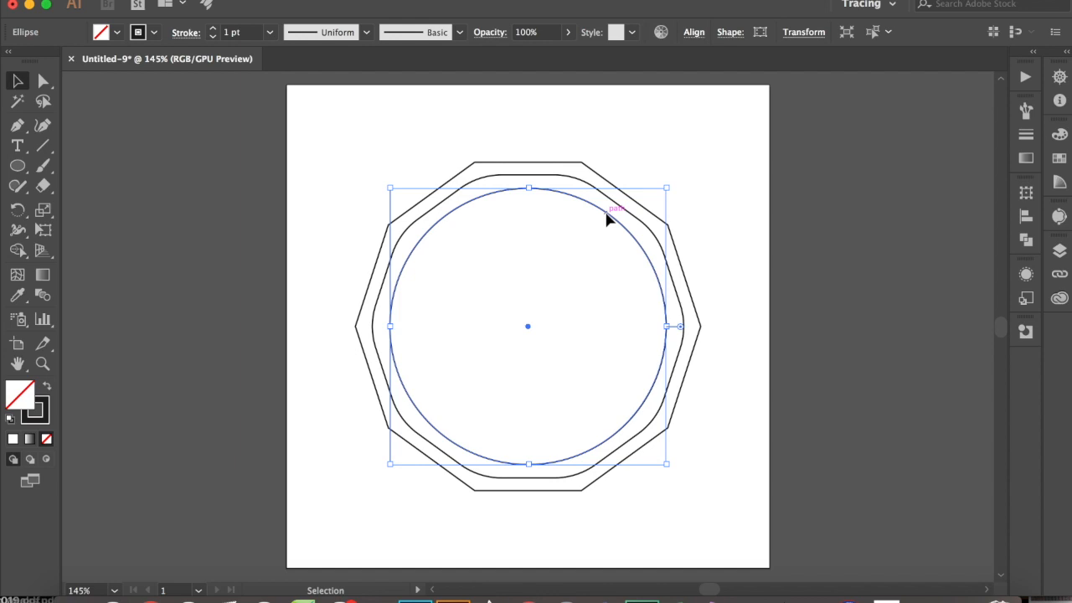
pyautogui.click(715, 460)
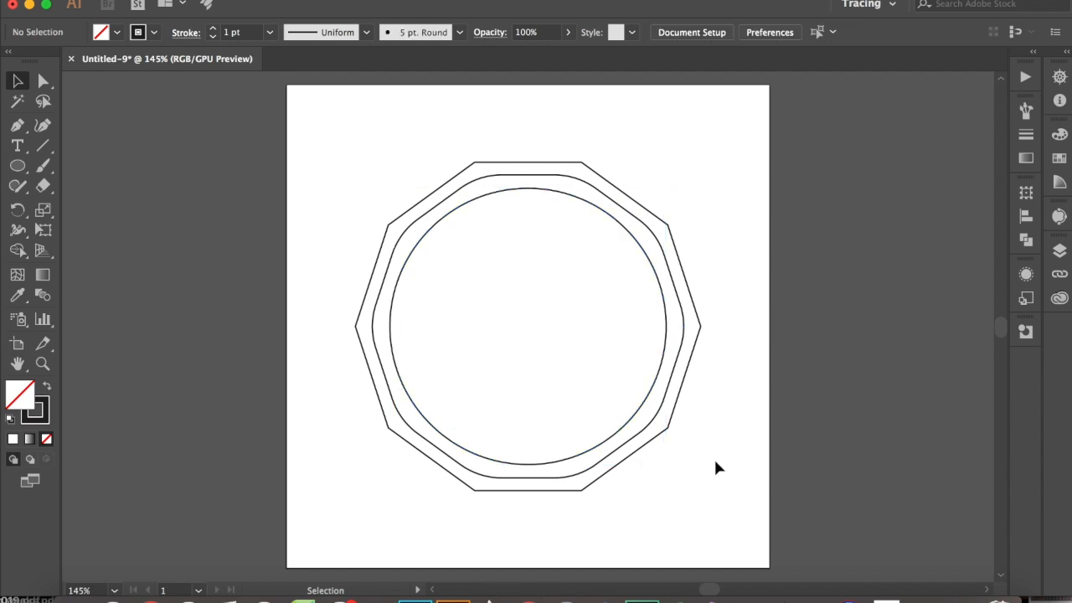
# Scale the inner circle down slightly and proportionally about its center, leaving more space inside the rounded polygon.
pyautogui.click(437, 234)
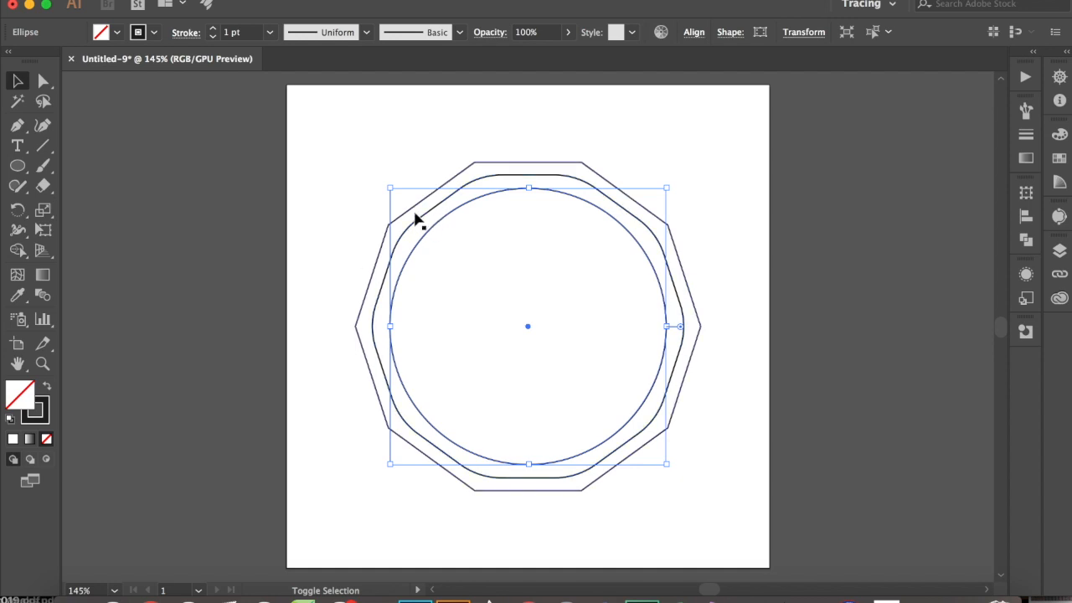
pyautogui.moveTo(391, 189); pyautogui.dragTo(401, 198)
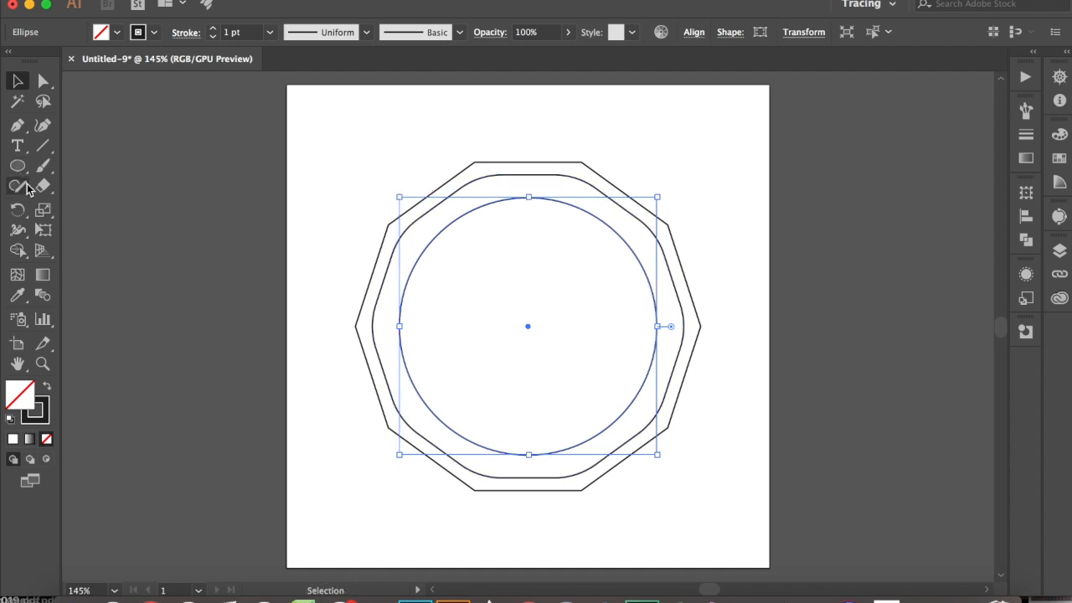
# Add the text "AUSTRALIA" along the inner circle with the Type on a Path tool, replacing the placeholder text.
pyautogui.click(18, 145)
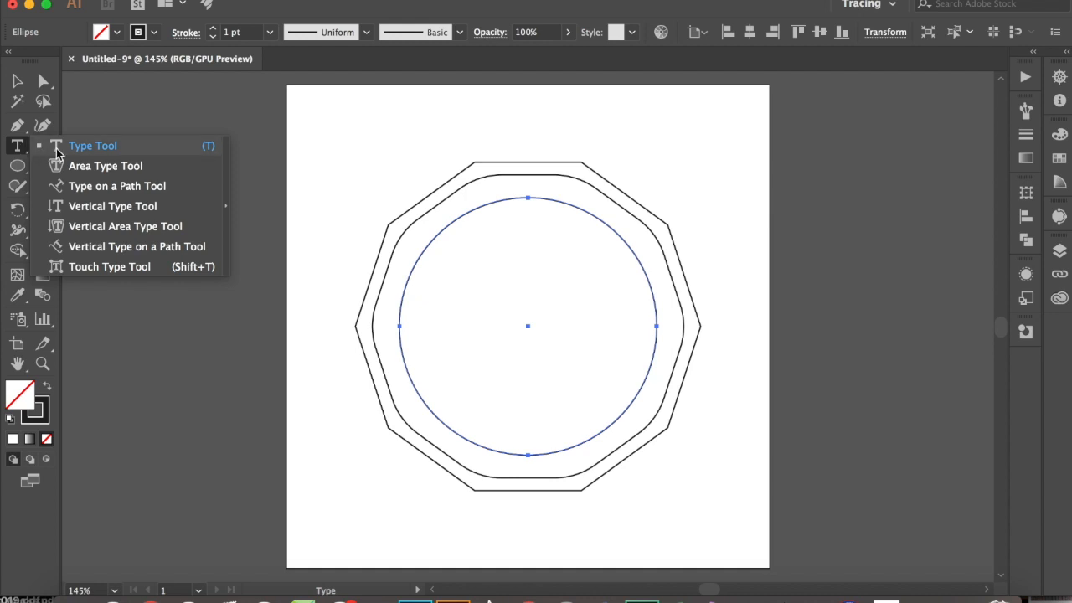
pyautogui.click(89, 192)
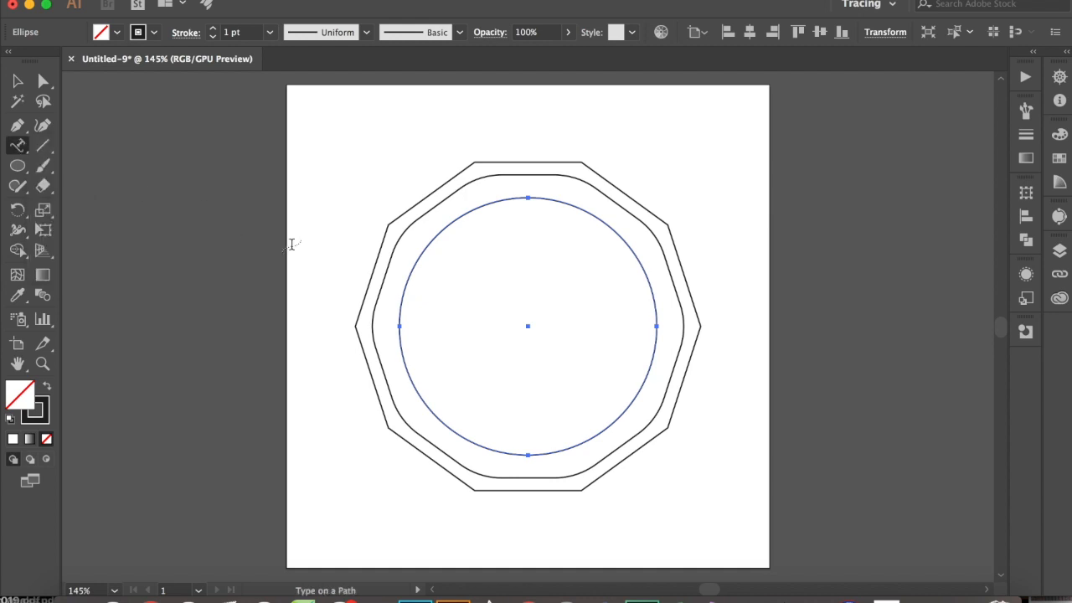
pyautogui.click(499, 201)
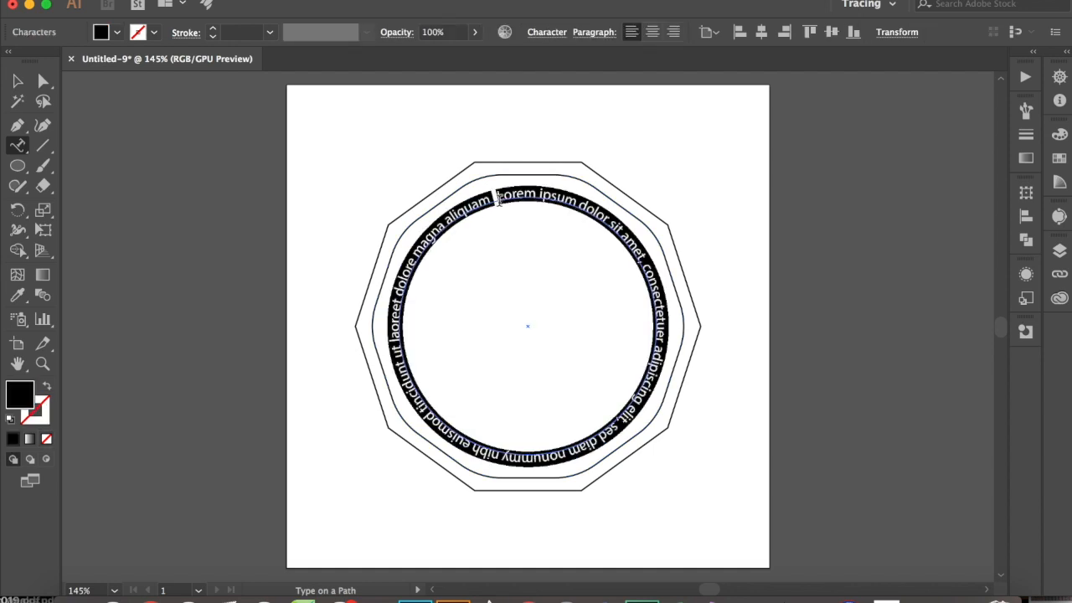
pyautogui.press('BackSpace')
pyautogui.write('AUSTRALIA')
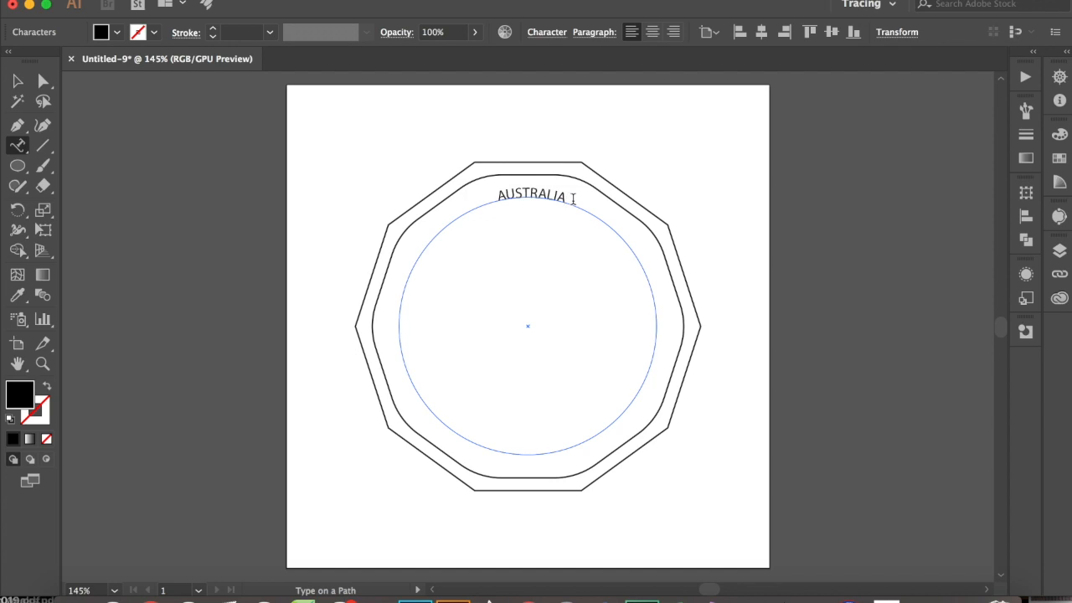
# Select the whole word AUSTRALIA and set its font size to 24 pt in the character settings.
pyautogui.moveTo(568, 194); pyautogui.dragTo(496, 192)
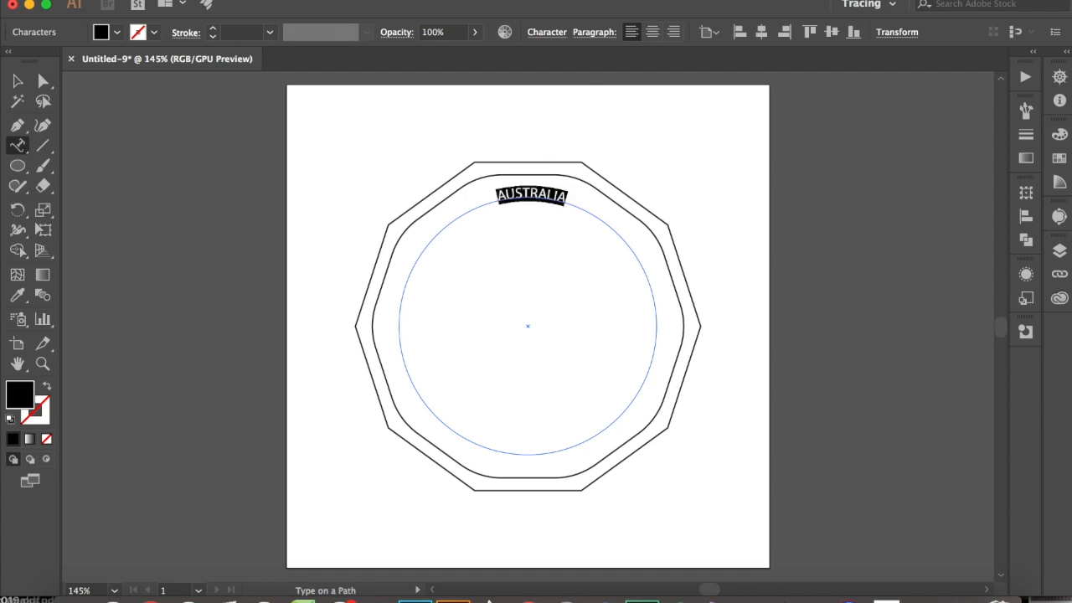
pyautogui.click(462, 1)
pyautogui.moveTo(512, 511)
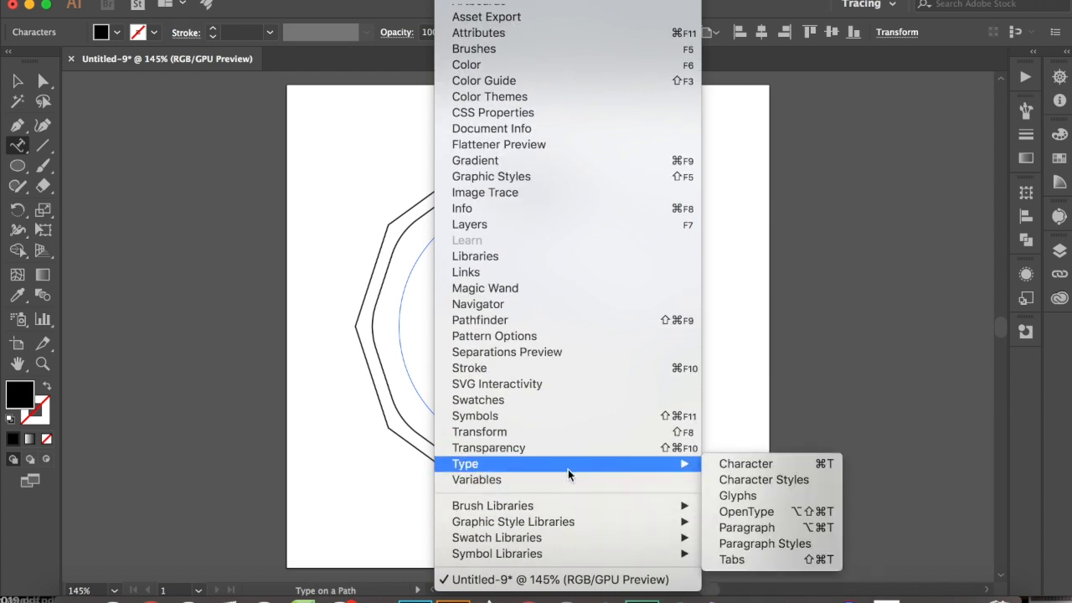
pyautogui.click(729, 466)
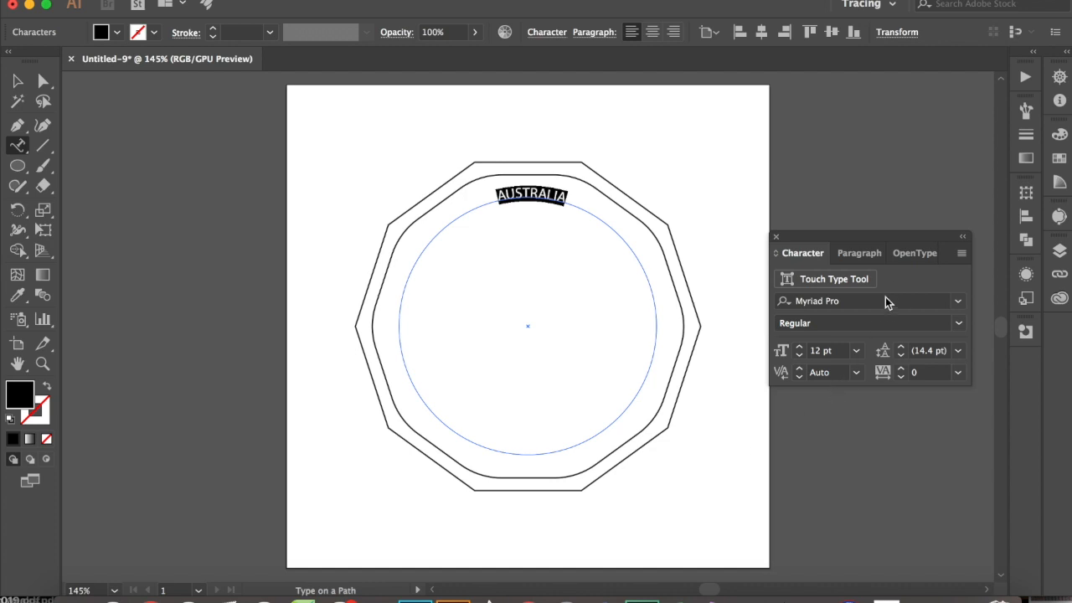
pyautogui.click(856, 352)
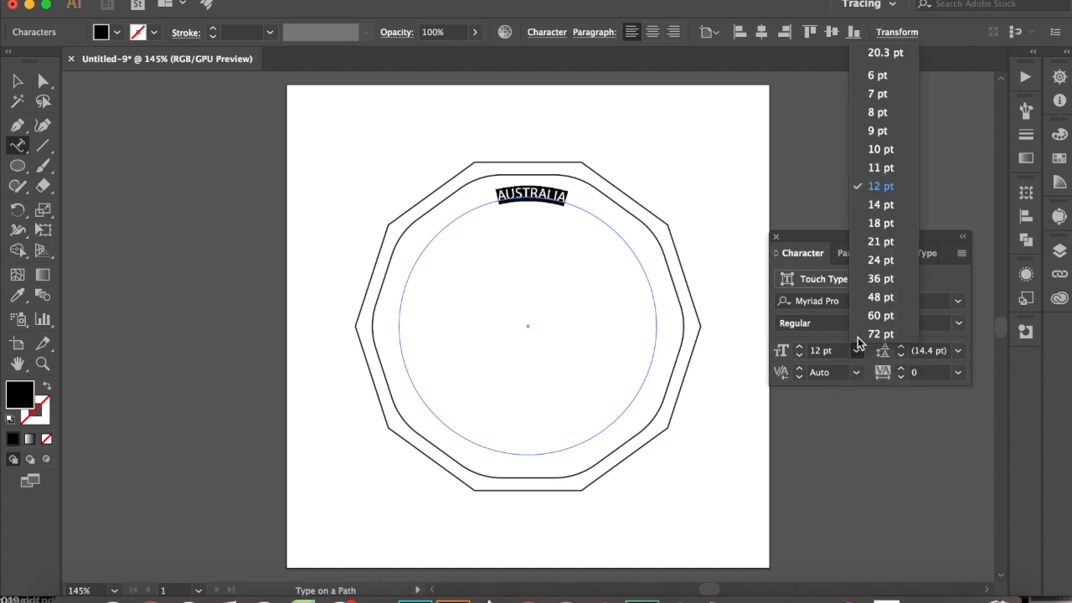
pyautogui.click(862, 225)
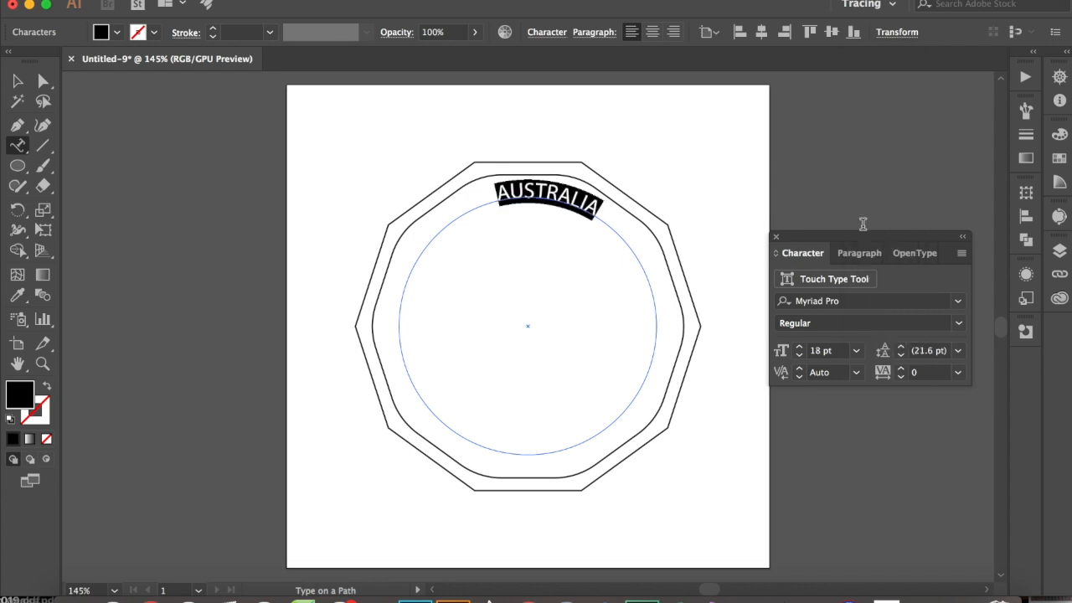
pyautogui.click(857, 351)
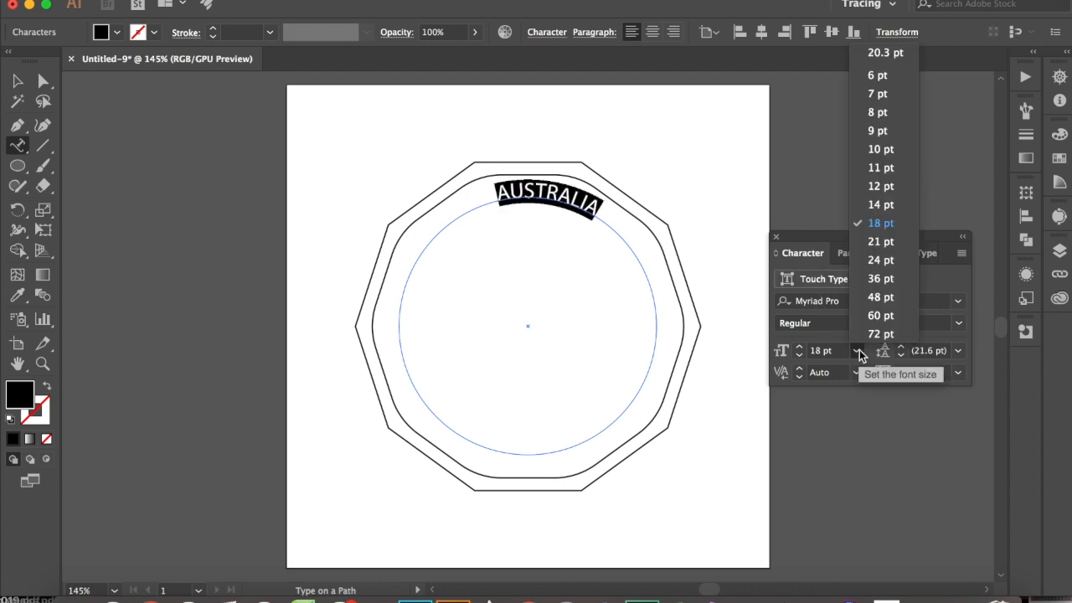
pyautogui.click(869, 266)
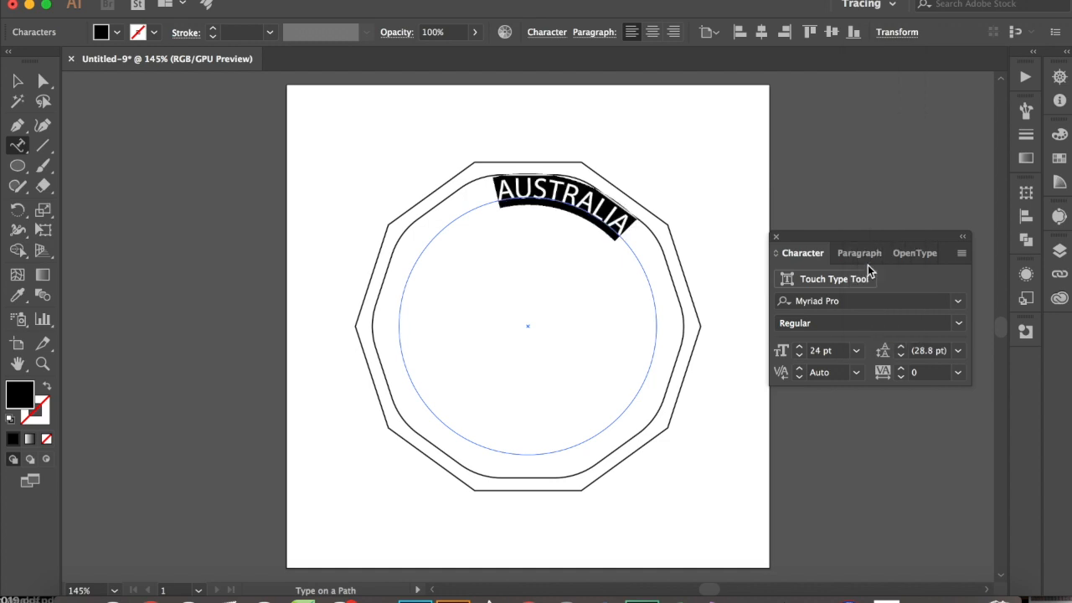
# Widen the letter spacing of AUSTRALIA, trying a tracking of 75 and settling on 100.
pyautogui.click(958, 373)
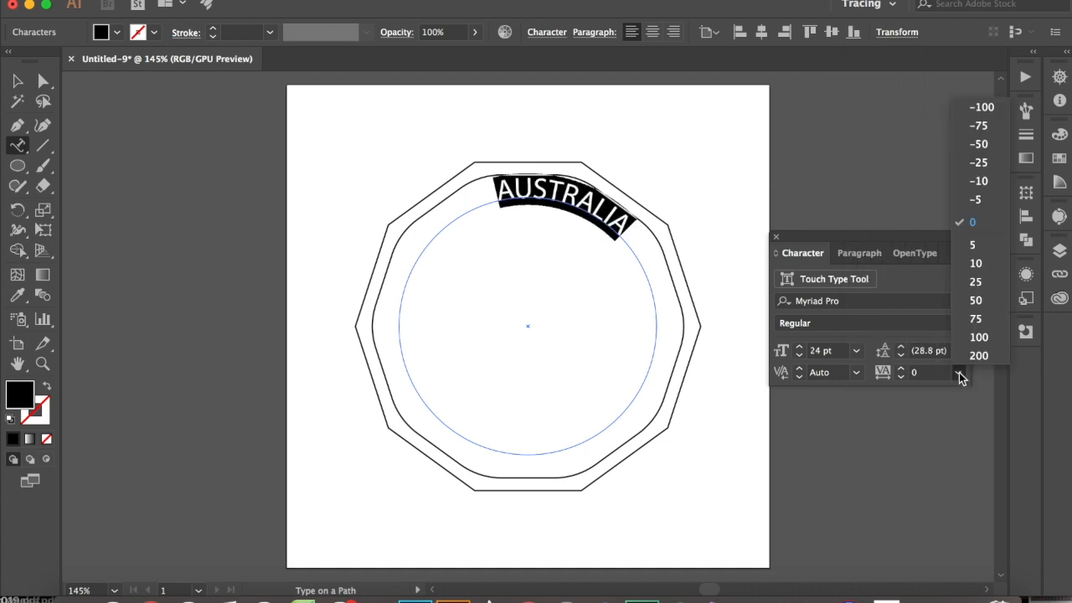
pyautogui.click(974, 319)
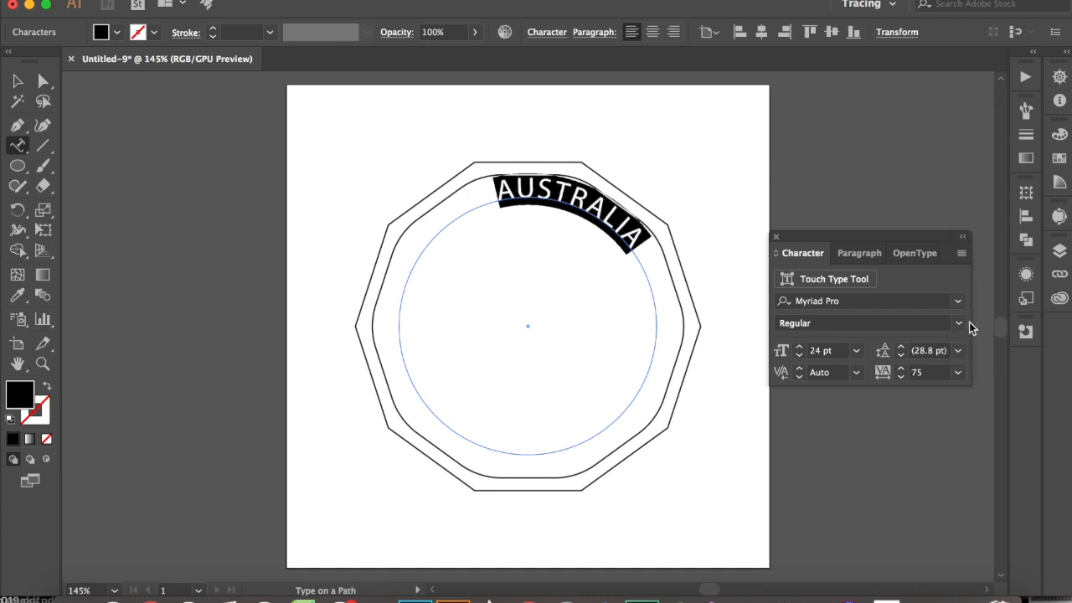
pyautogui.click(959, 374)
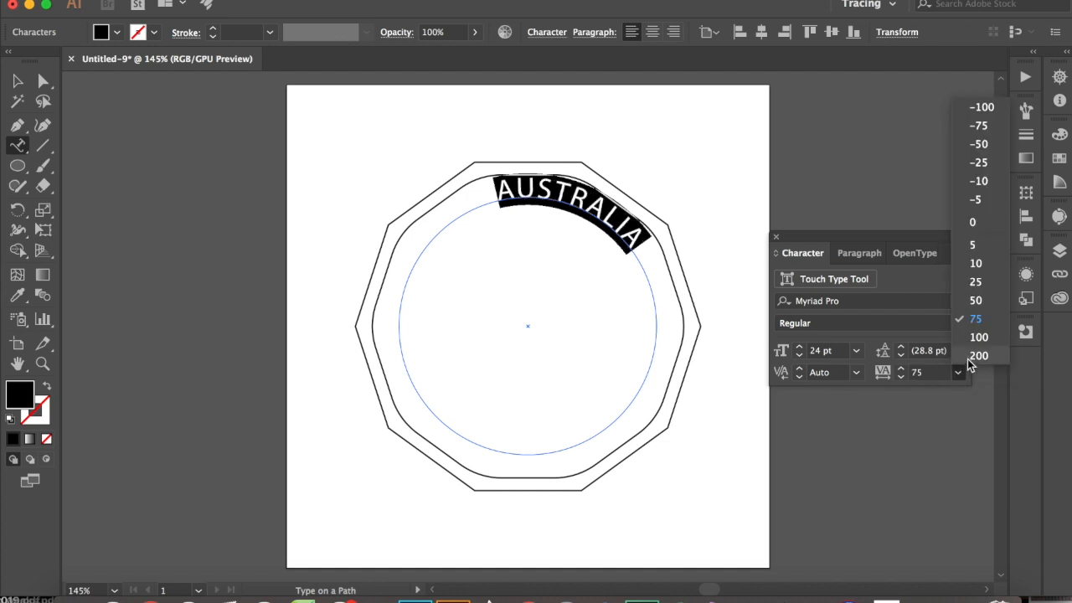
pyautogui.click(976, 338)
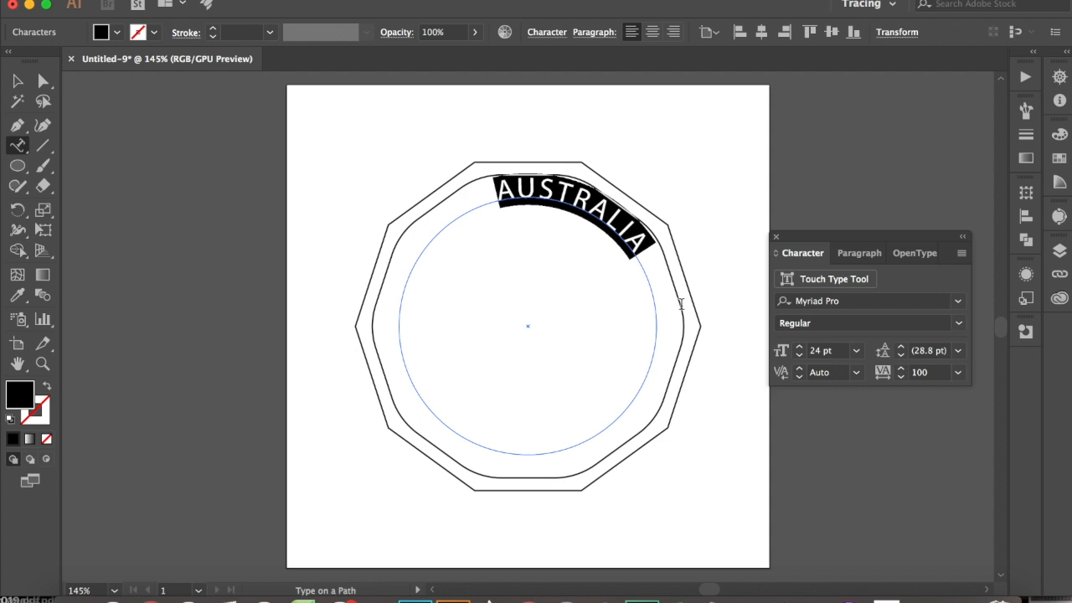
# Move the path text's start and end brackets to the circle's leftmost and rightmost points and center the text between them.
pyautogui.click(17, 82)
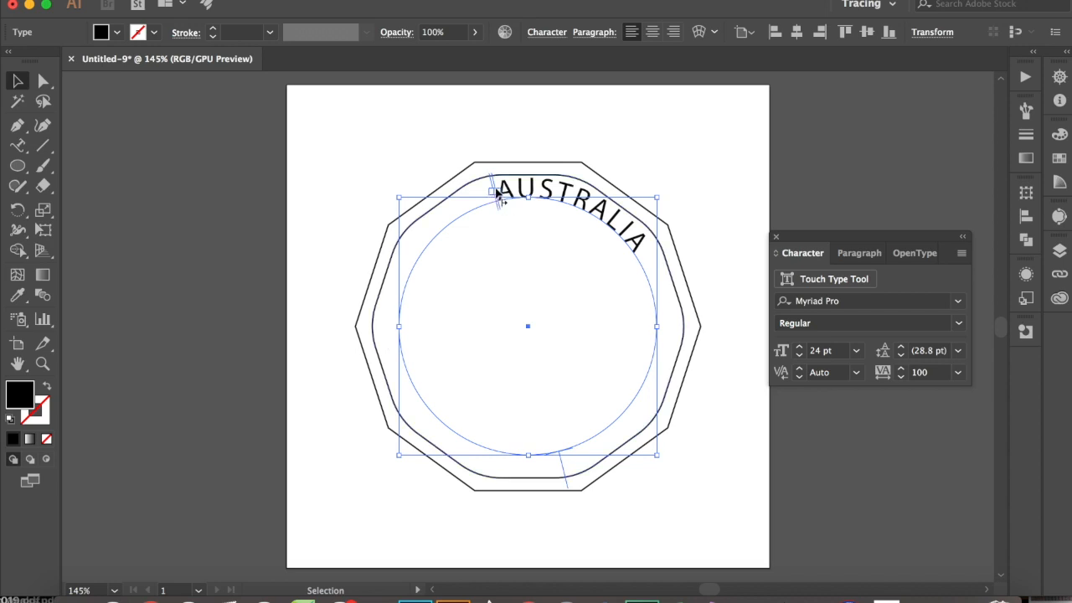
pyautogui.scroll(5, 498, 193)
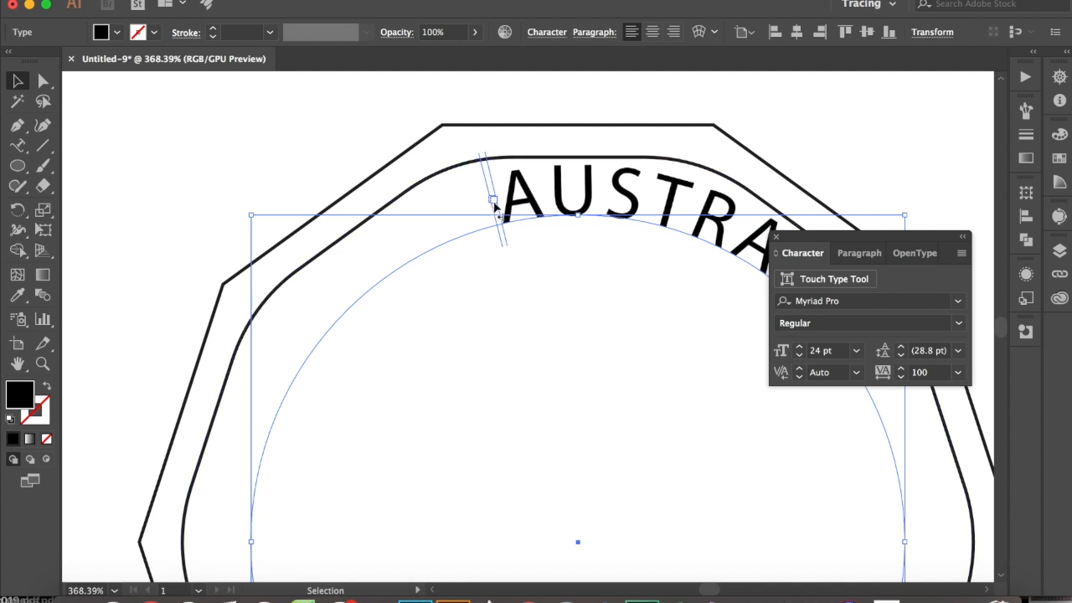
pyautogui.moveTo(494, 203); pyautogui.dragTo(928, 541)
pyautogui.moveTo(502, 209); pyautogui.dragTo(236, 537)
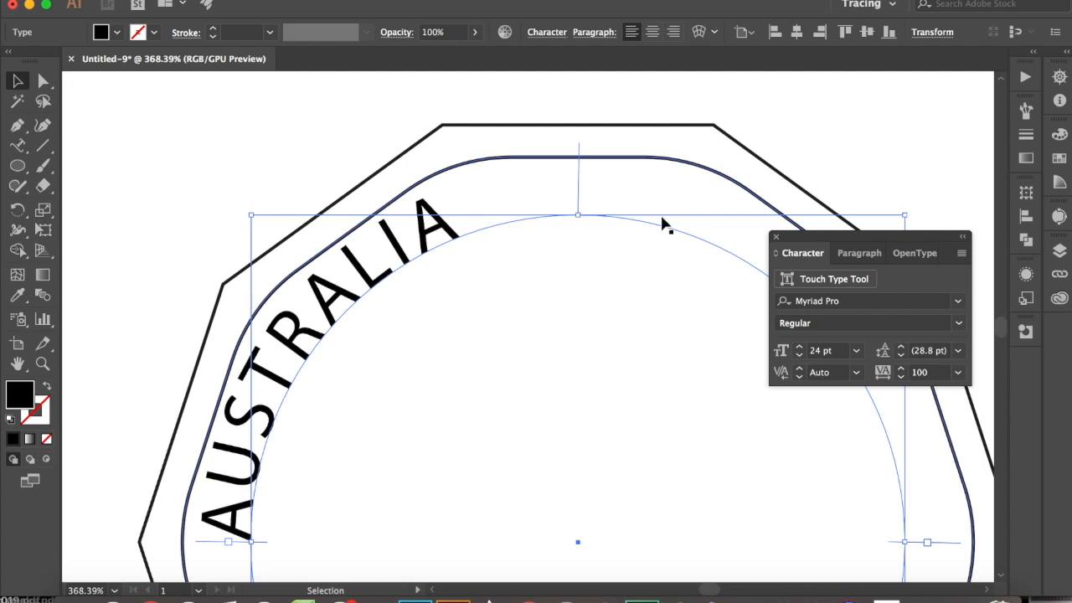
pyautogui.click(652, 32)
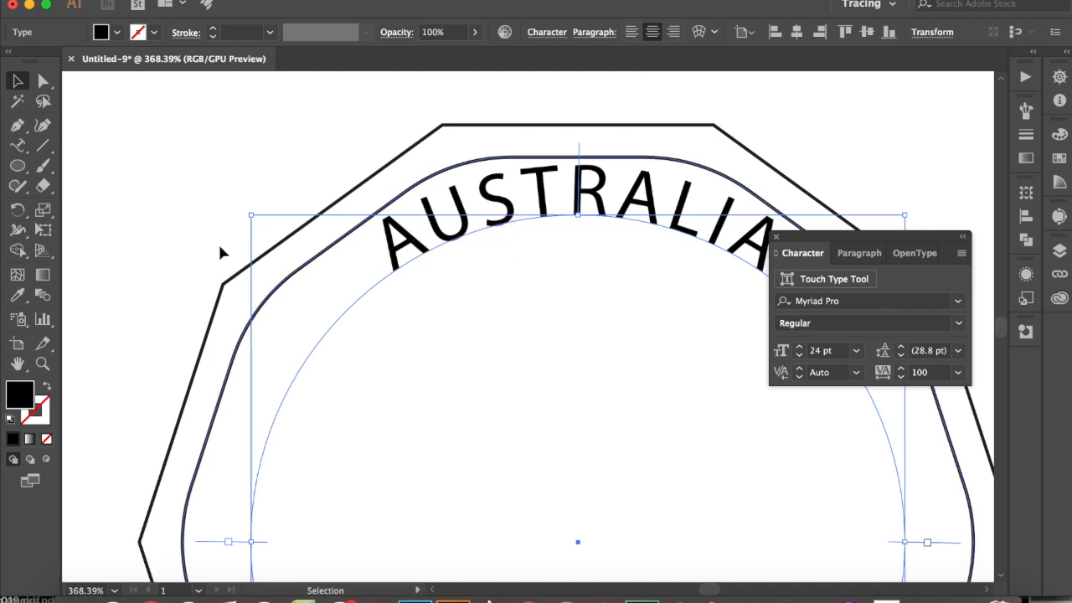
# Preview the Skew, 3D Ribbon and Stair Step effects in the Type on a Path options and return to Rainbow.
pyautogui.doubleClick(21, 147)
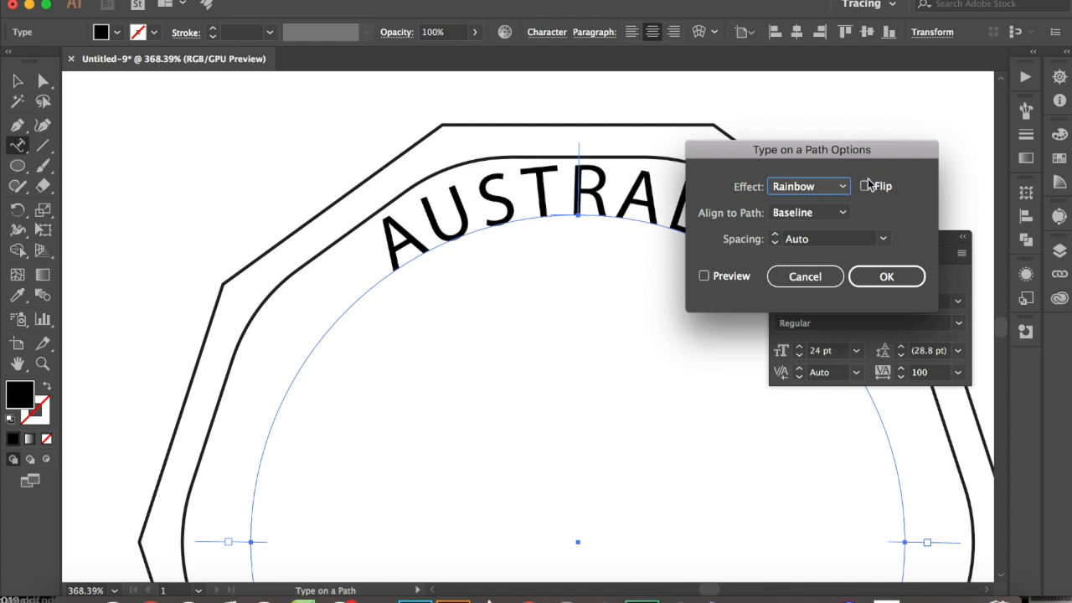
pyautogui.click(704, 277)
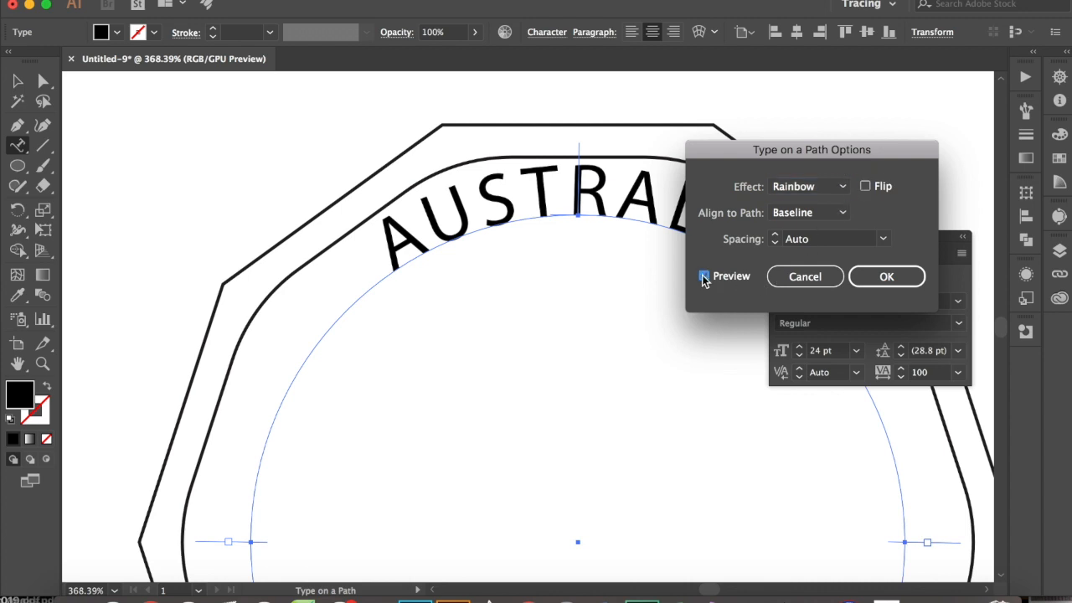
pyautogui.click(843, 188)
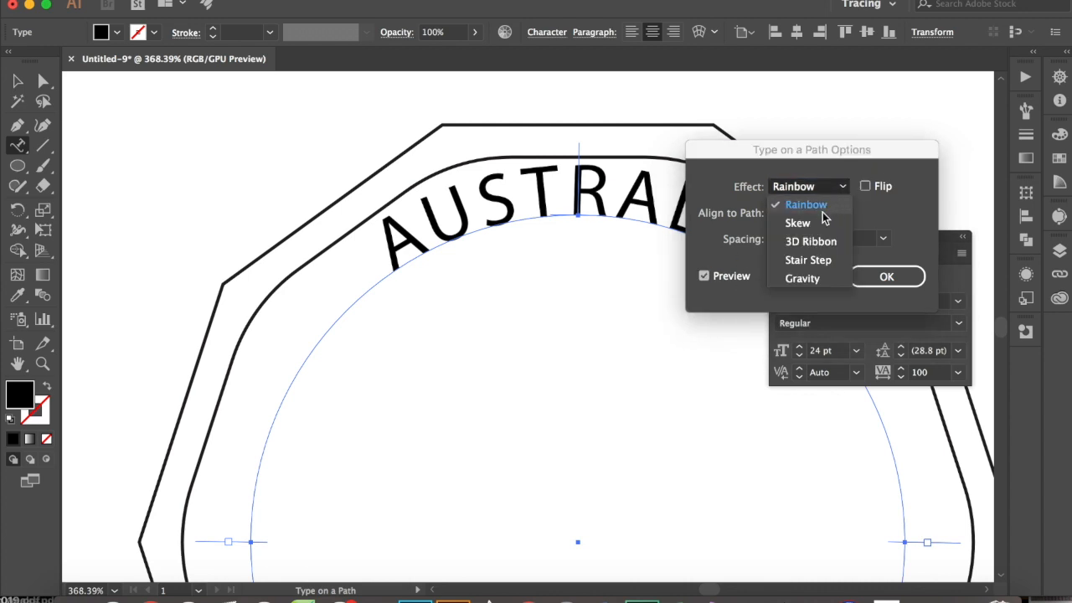
pyautogui.click(809, 224)
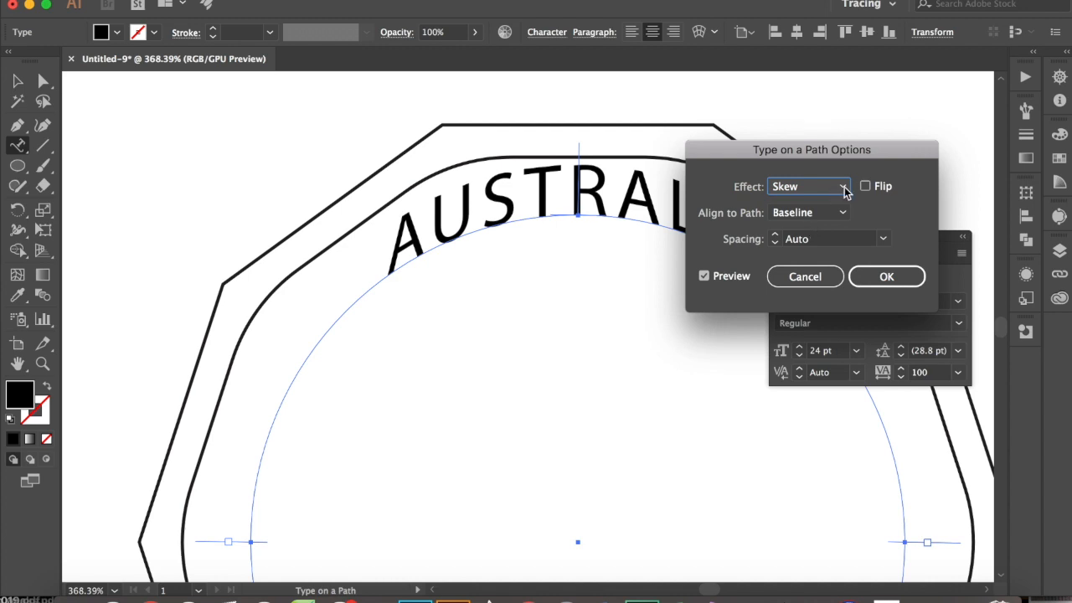
pyautogui.click(840, 187)
pyautogui.click(810, 241)
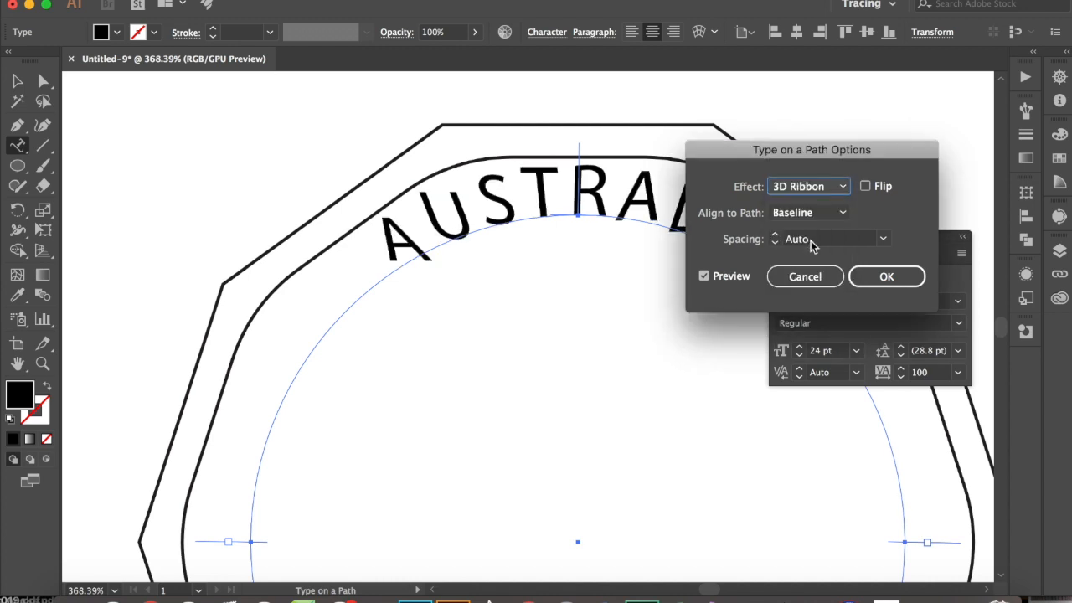
pyautogui.click(842, 188)
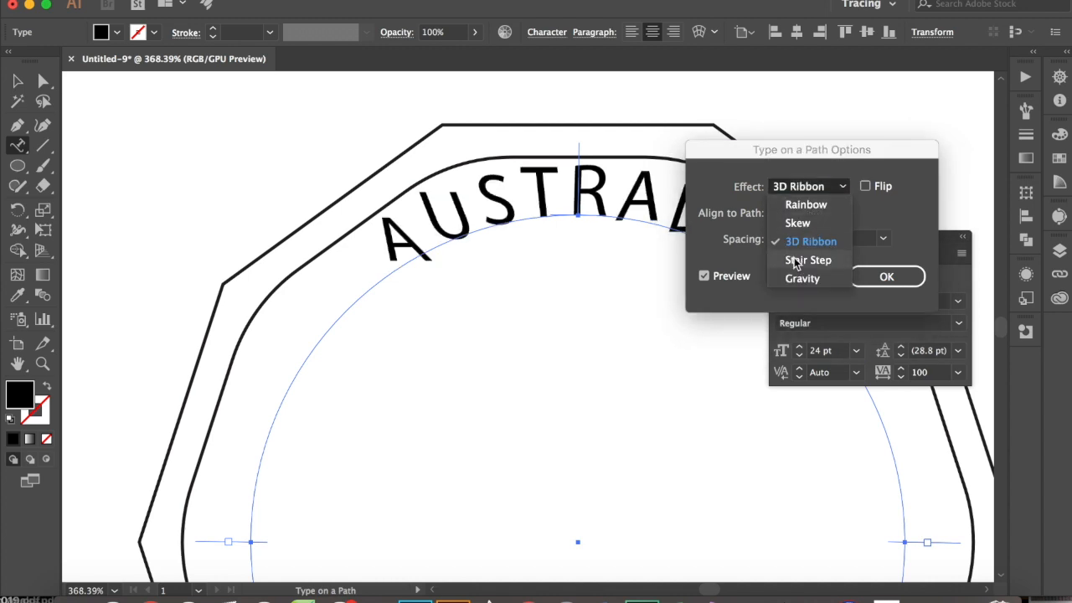
pyautogui.click(809, 260)
pyautogui.click(842, 187)
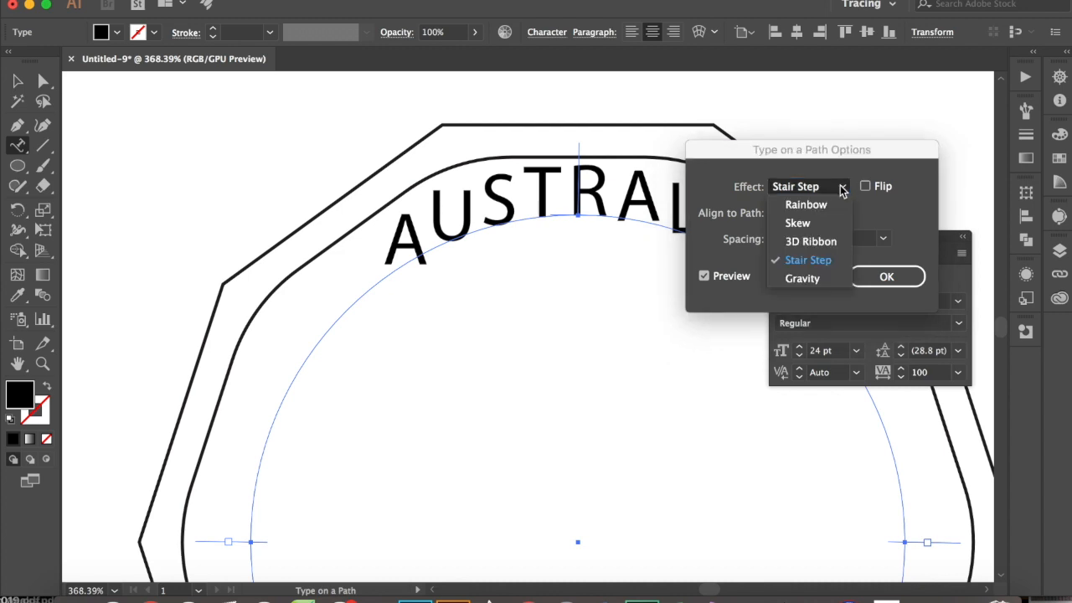
pyautogui.click(807, 206)
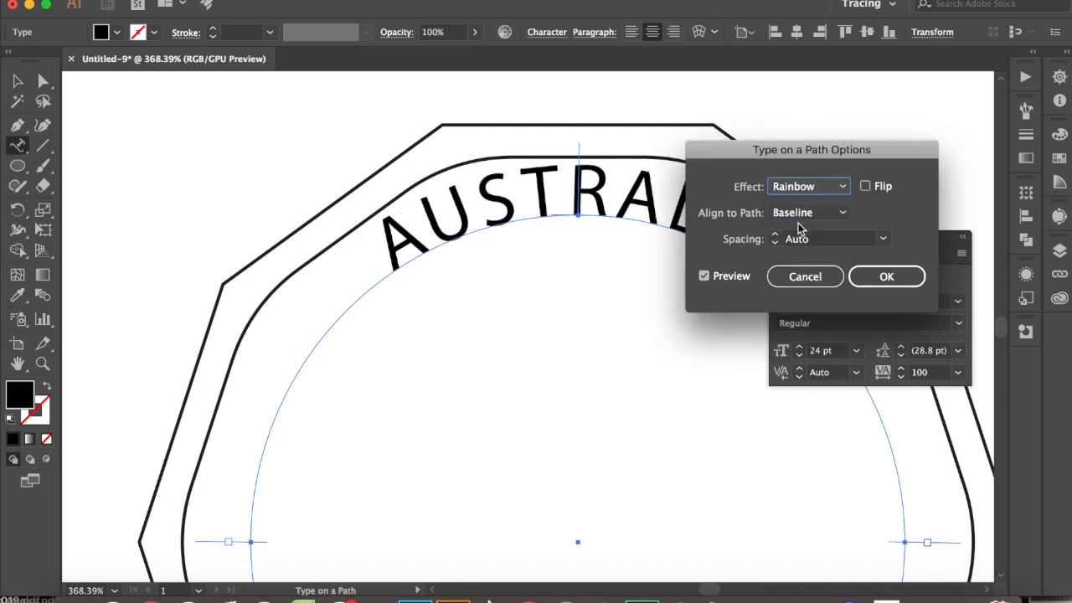
# Preview the Ascender, Descender and Center path alignments for the text and return to Baseline.
pyautogui.click(841, 215)
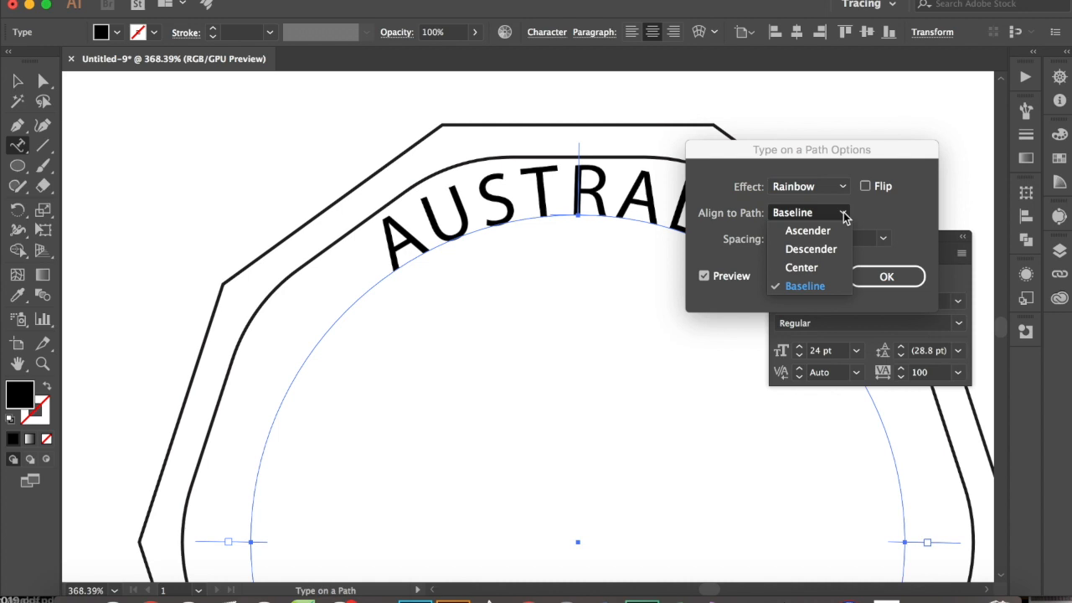
pyautogui.click(809, 230)
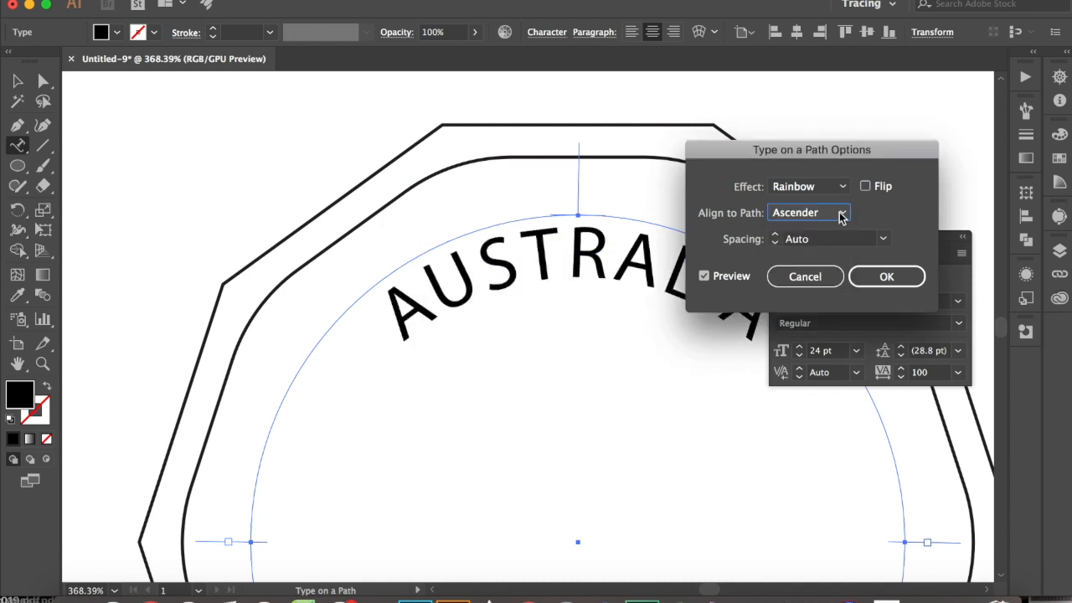
pyautogui.click(843, 213)
pyautogui.click(808, 248)
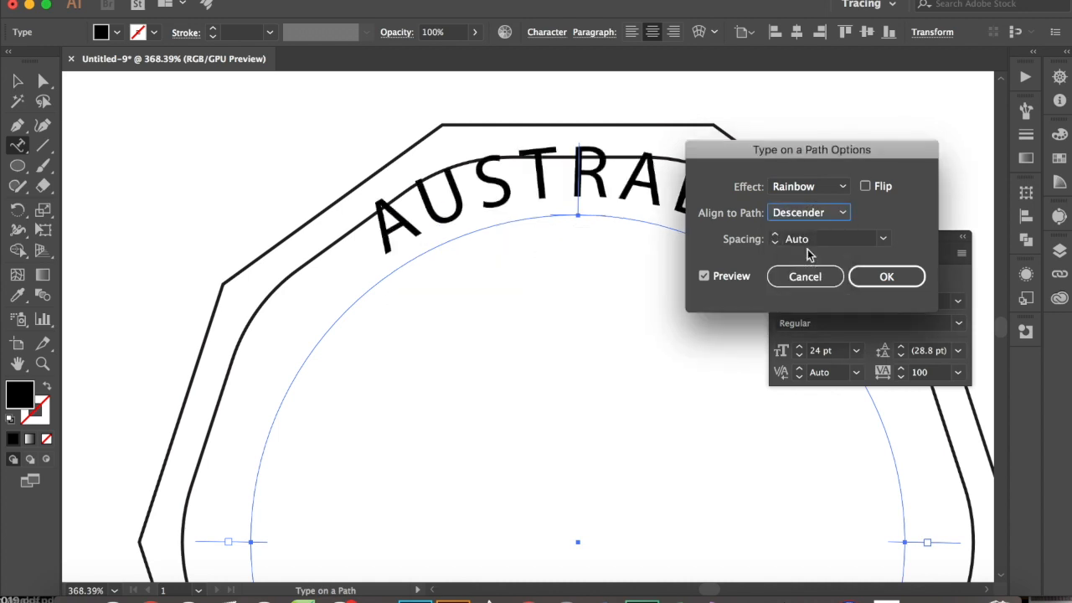
pyautogui.click(843, 214)
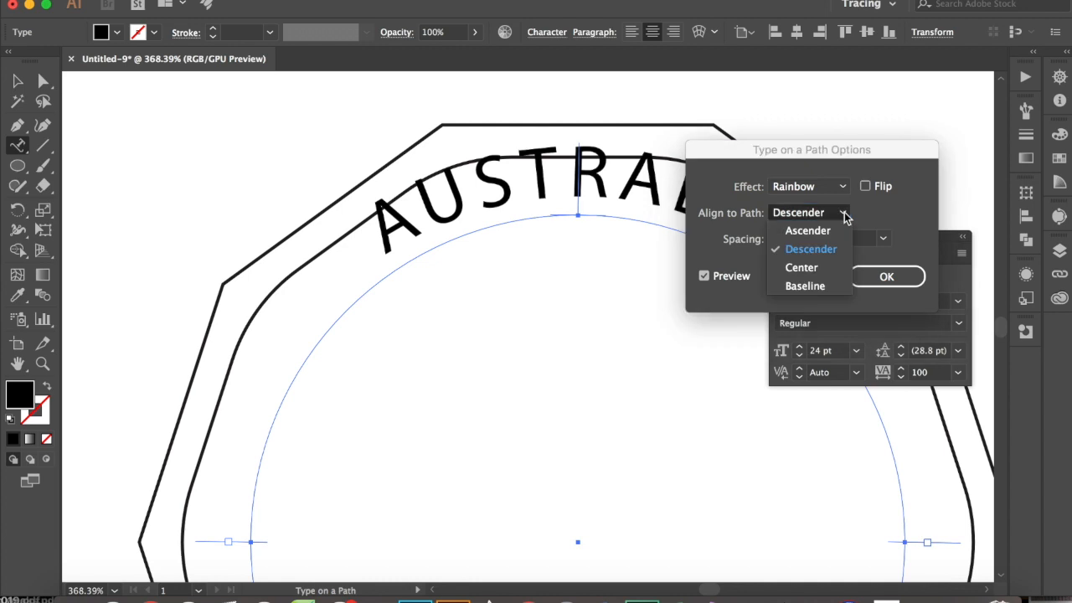
pyautogui.click(809, 267)
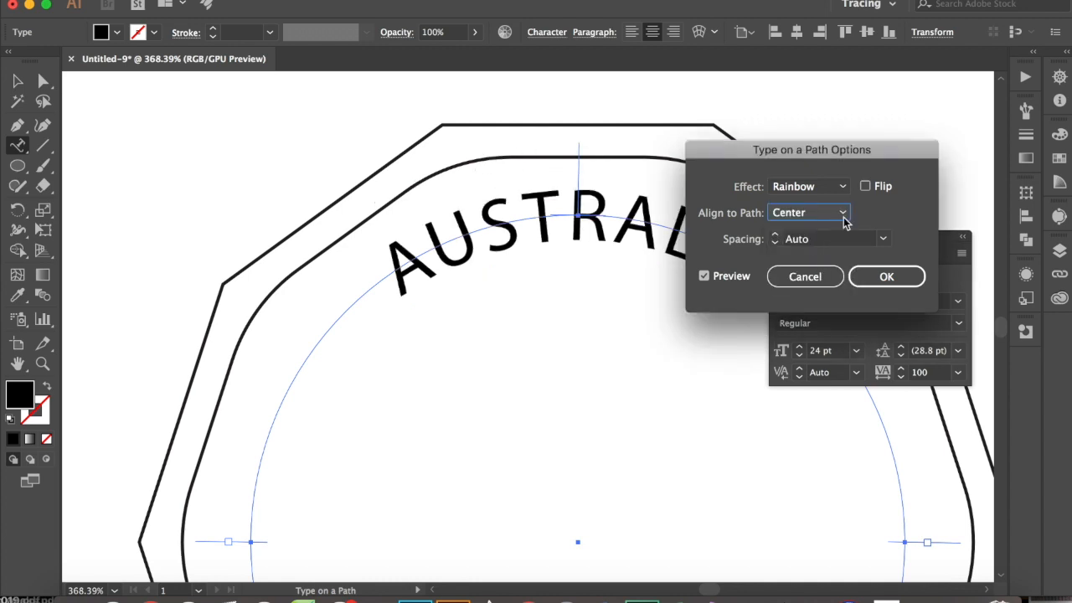
pyautogui.click(843, 214)
pyautogui.click(807, 285)
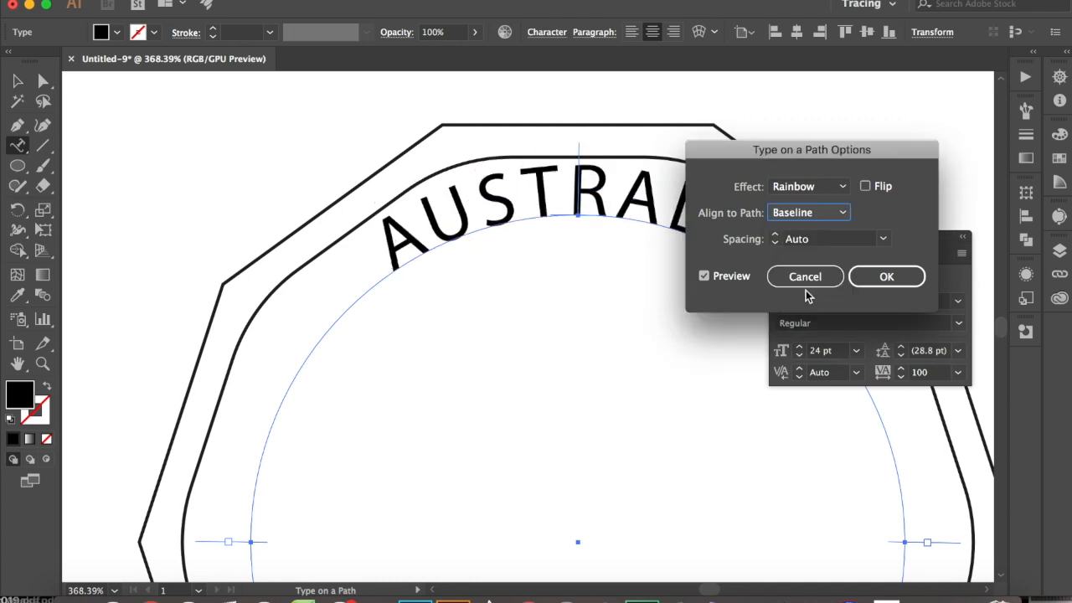
# Set the path text's spacing to -30 pt in the Type on a Path options, trying -18 pt first, and close the Character panel.
pyautogui.click(884, 240)
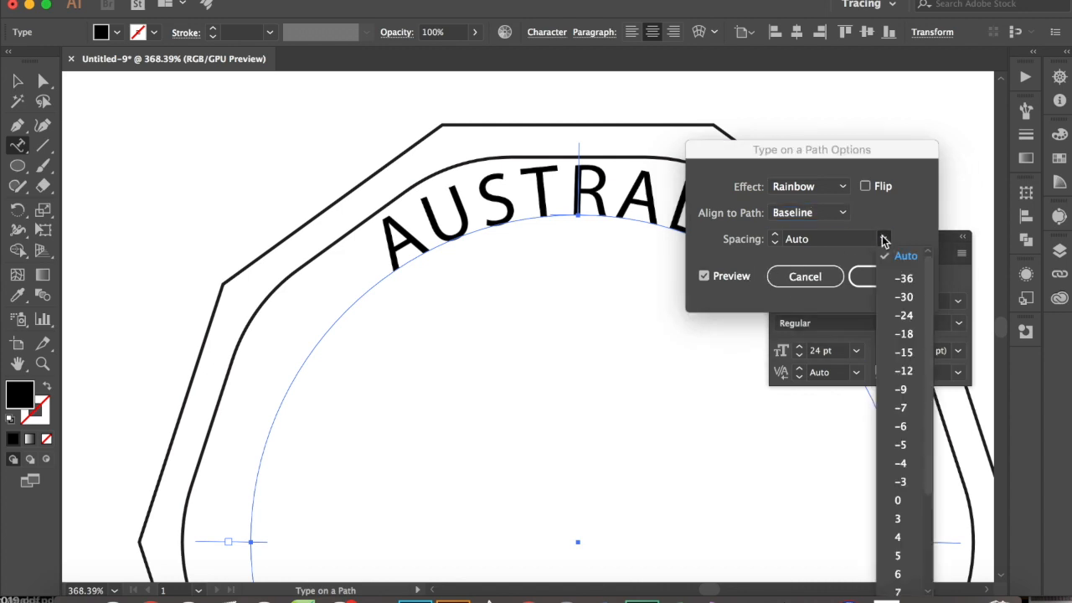
pyautogui.click(898, 335)
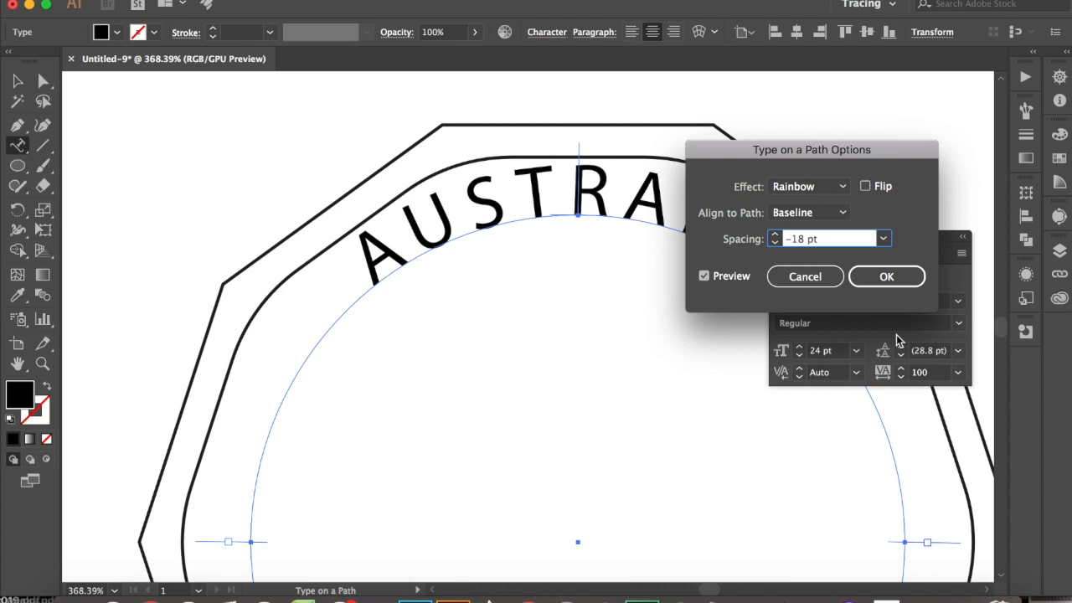
pyautogui.click(883, 240)
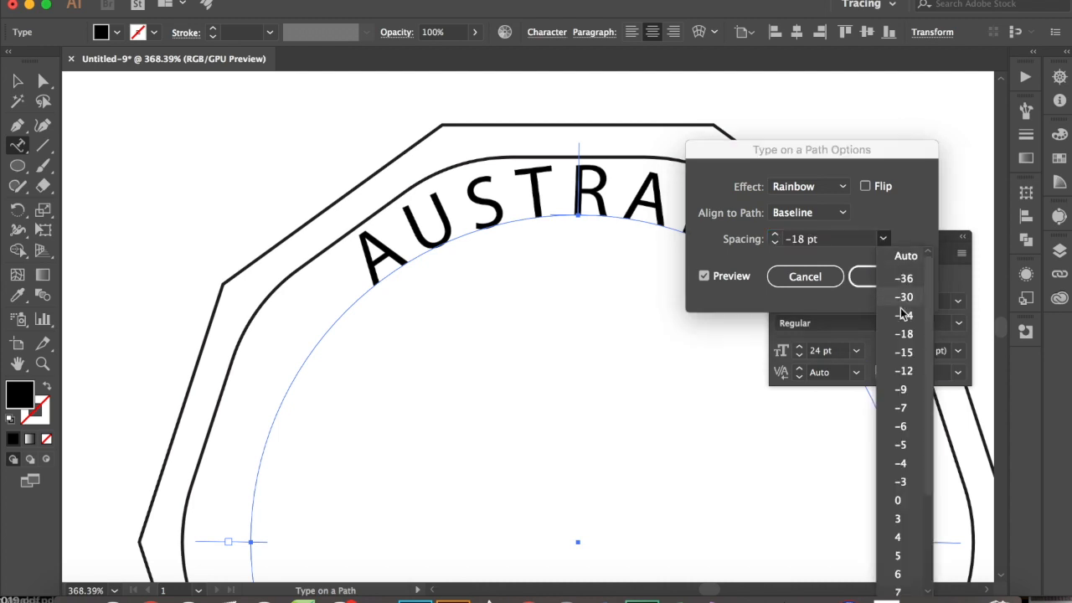
pyautogui.click(903, 298)
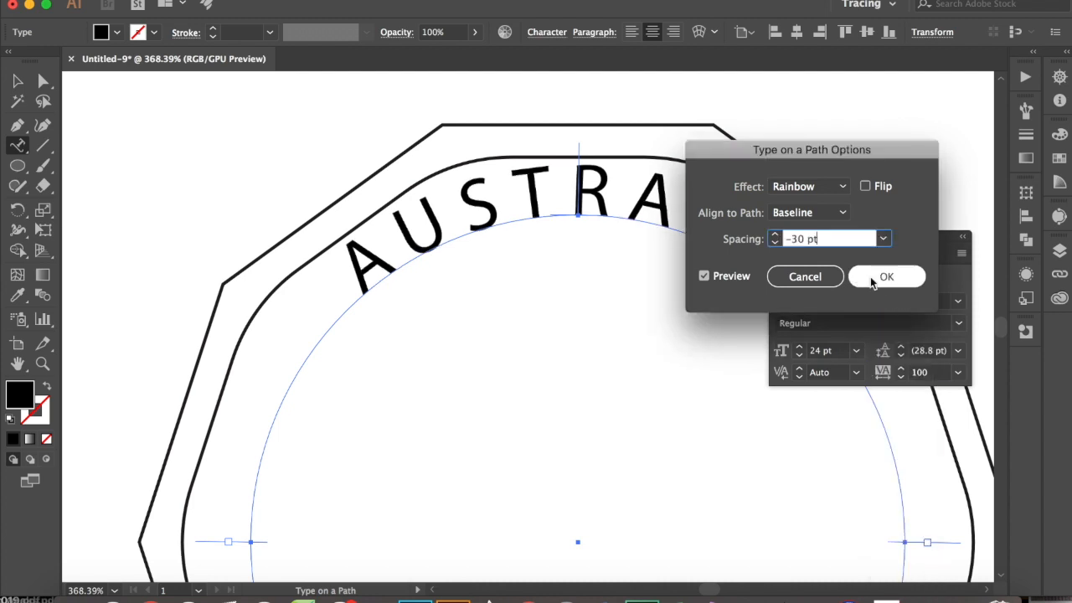
pyautogui.click(879, 276)
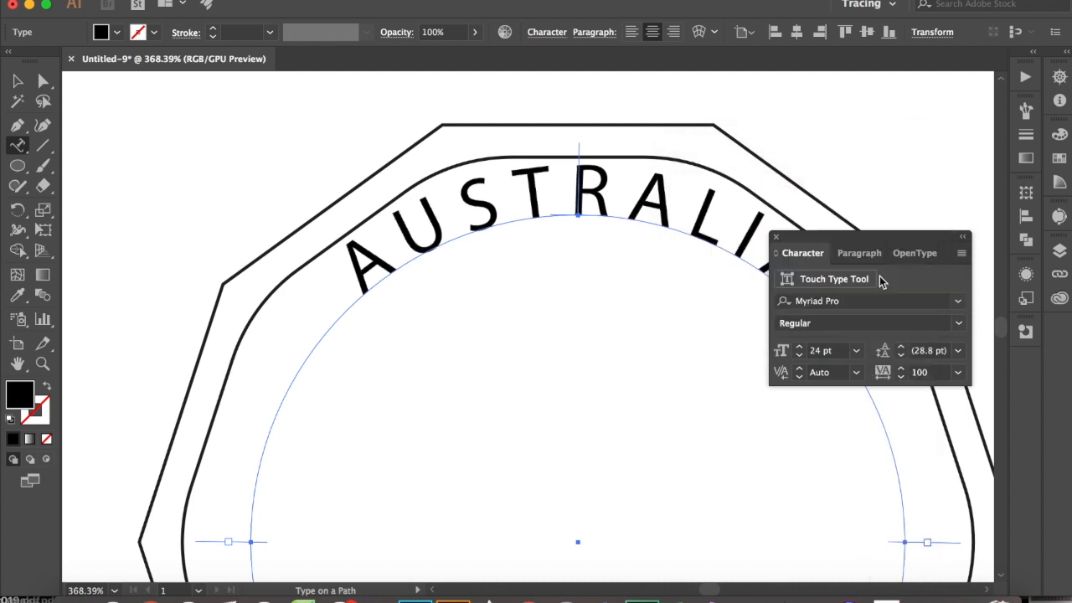
pyautogui.click(777, 238)
# Select the decagons and the AUSTRALIA path text together and remove their fill.
pyautogui.scroll(-1, 763, 424)
pyautogui.hscroll(3, 763, 423)
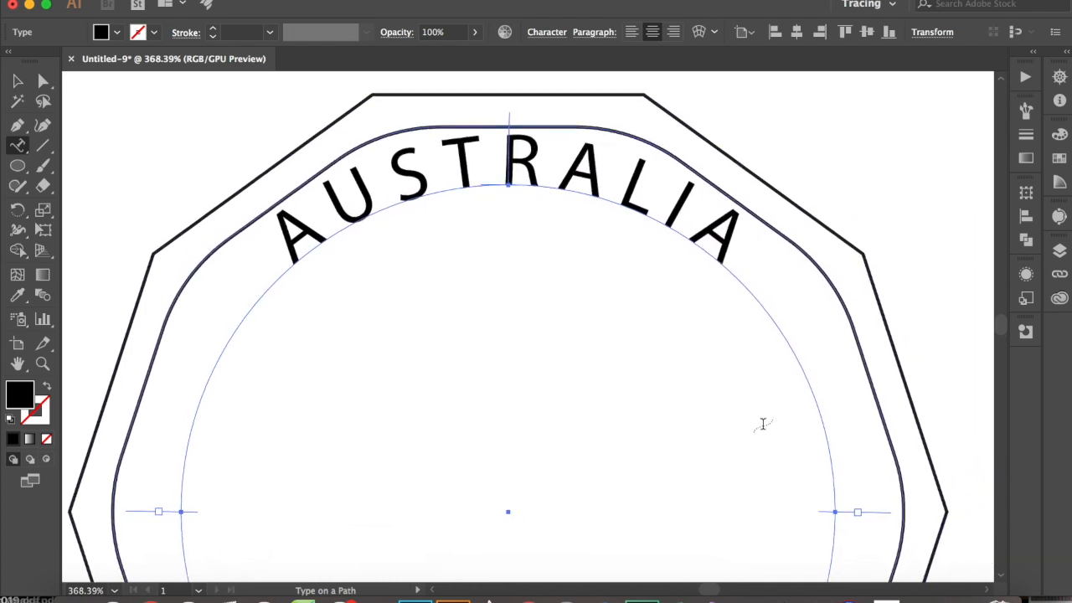
pyautogui.scroll(-3, 755, 444)
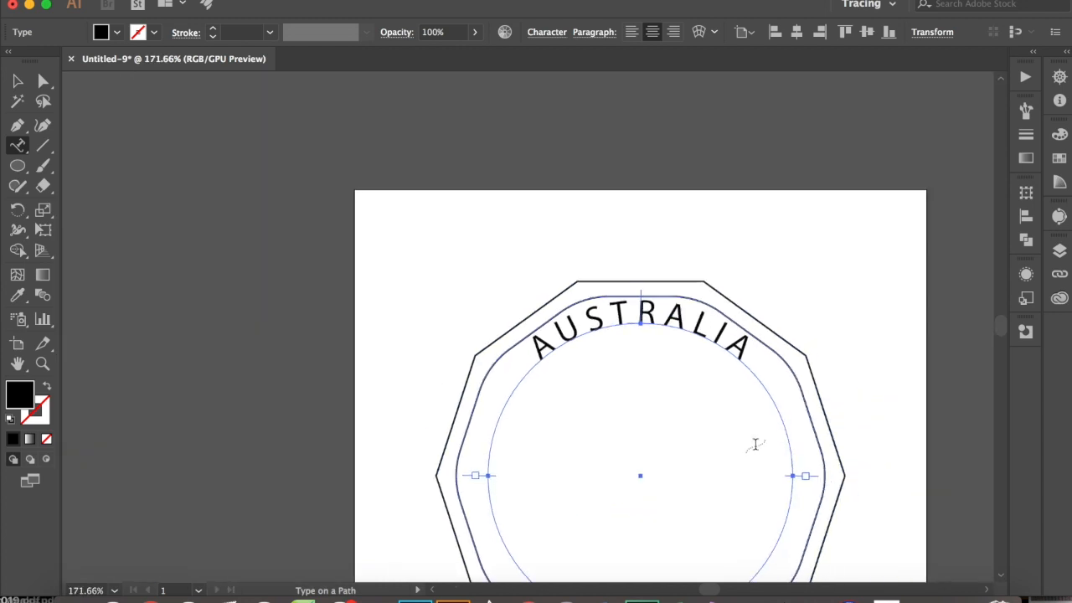
pyautogui.scroll(-4, 755, 445)
pyautogui.scroll(4, 755, 444)
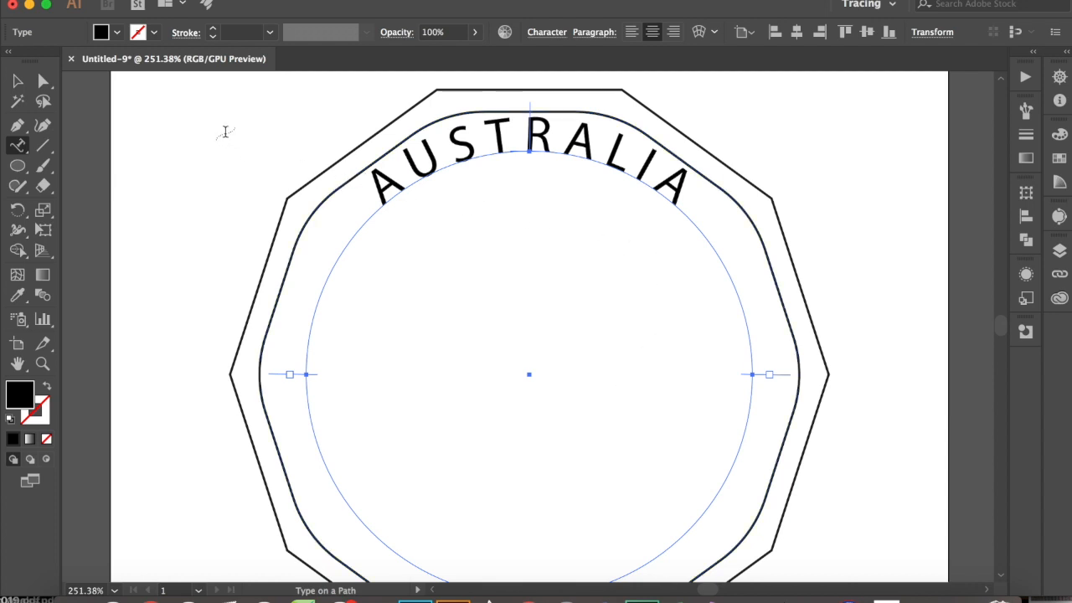
pyautogui.scroll(-15, 48, 92)
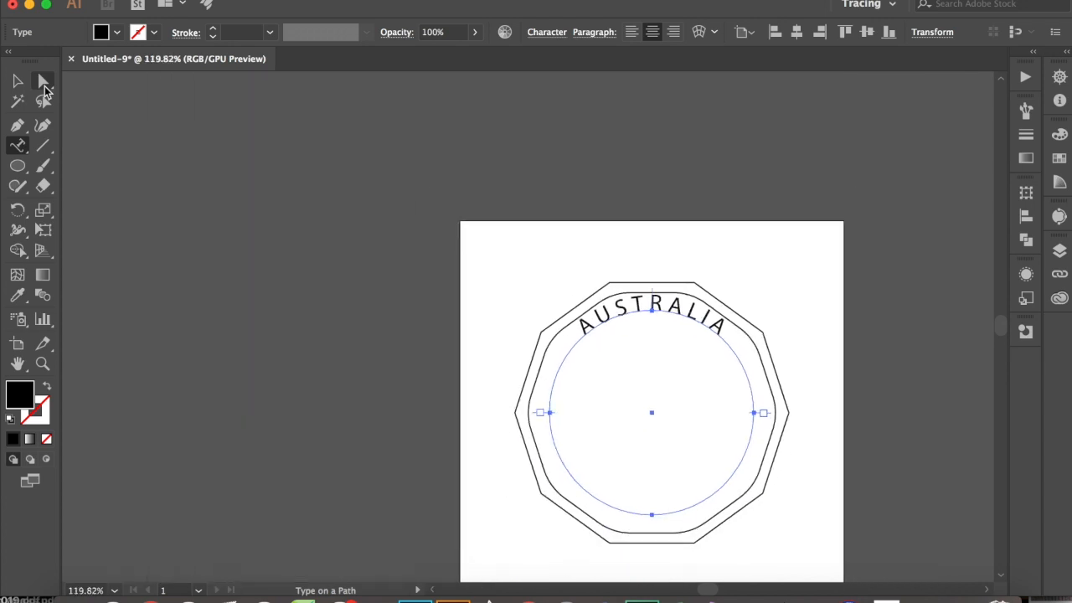
pyautogui.click(17, 81)
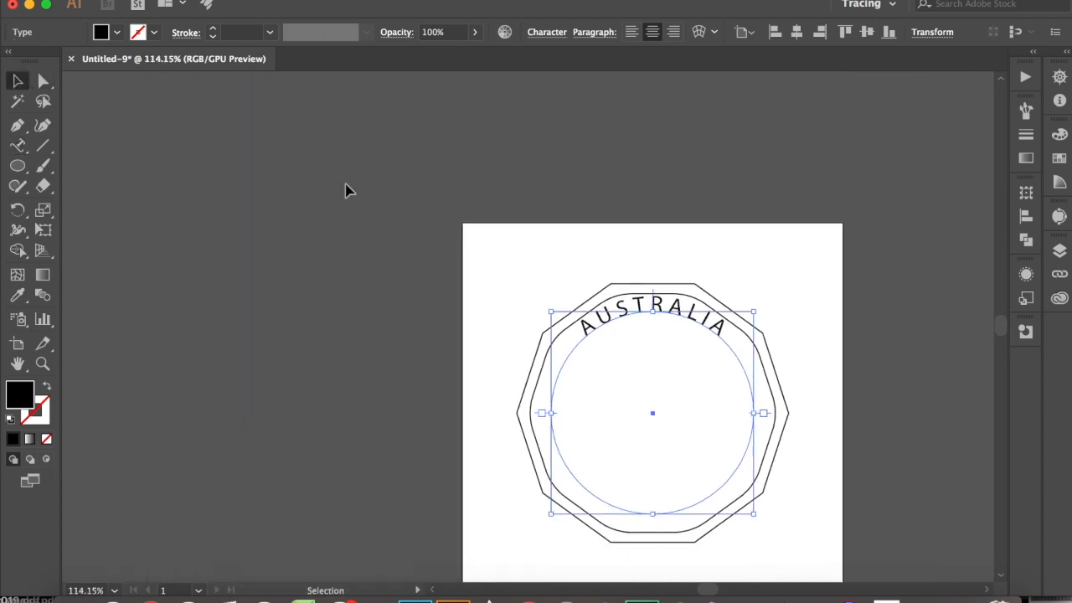
pyautogui.moveTo(489, 252); pyautogui.dragTo(821, 564)
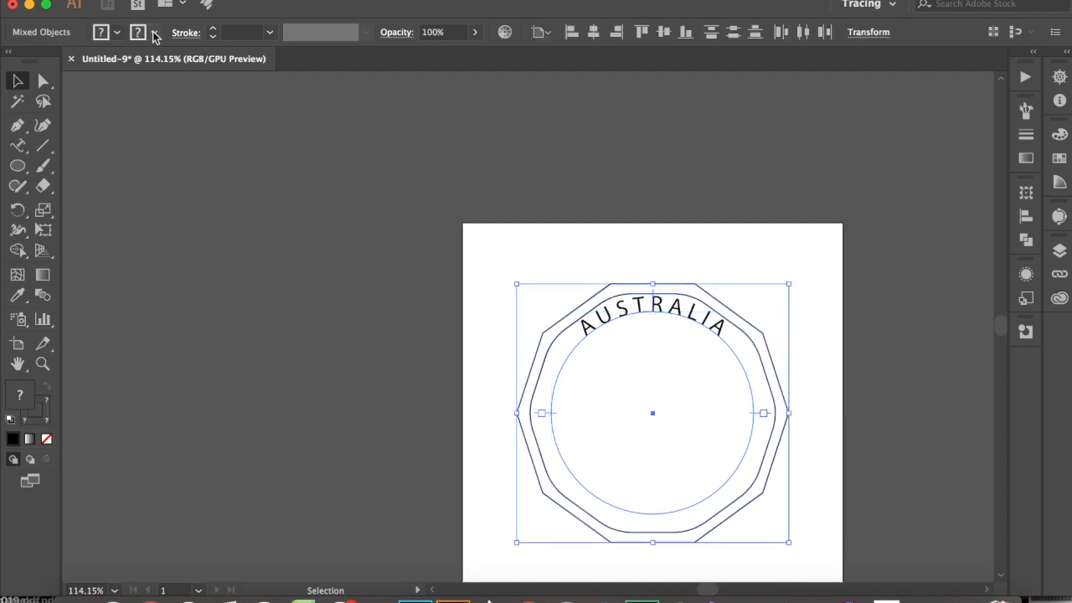
pyautogui.click(117, 33)
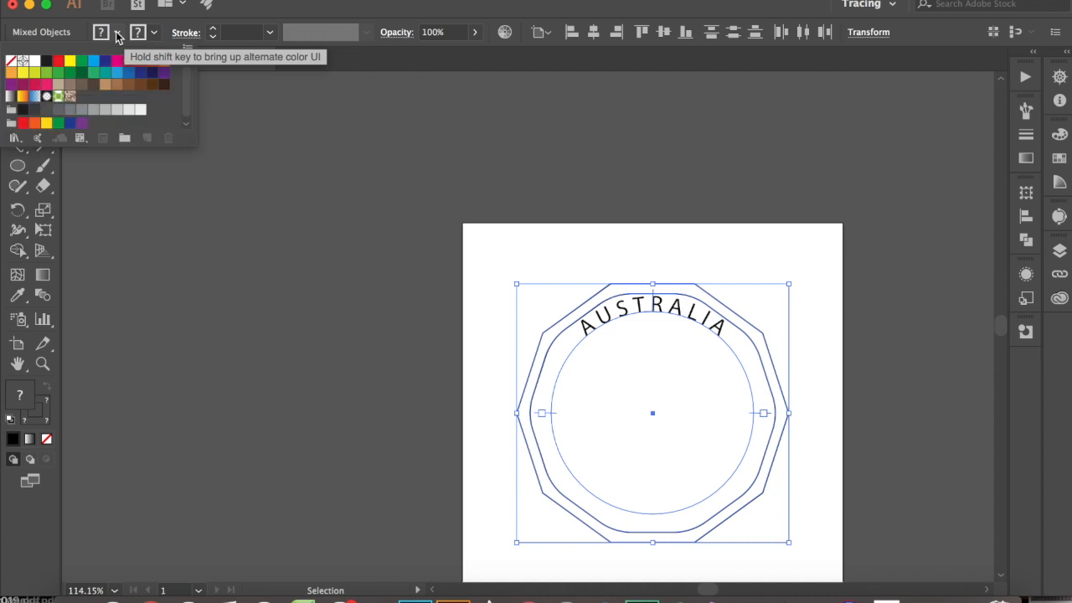
pyautogui.click(11, 61)
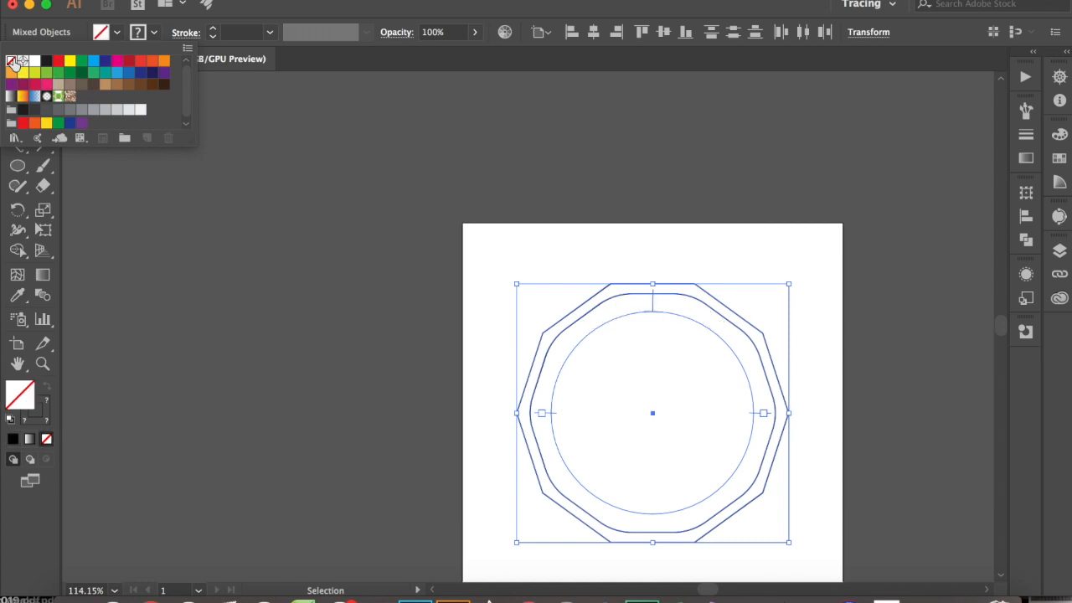
# Give all the selected shapes and the lettering a dark blue stroke and deselect them.
pyautogui.click(154, 34)
pyautogui.click(154, 34)
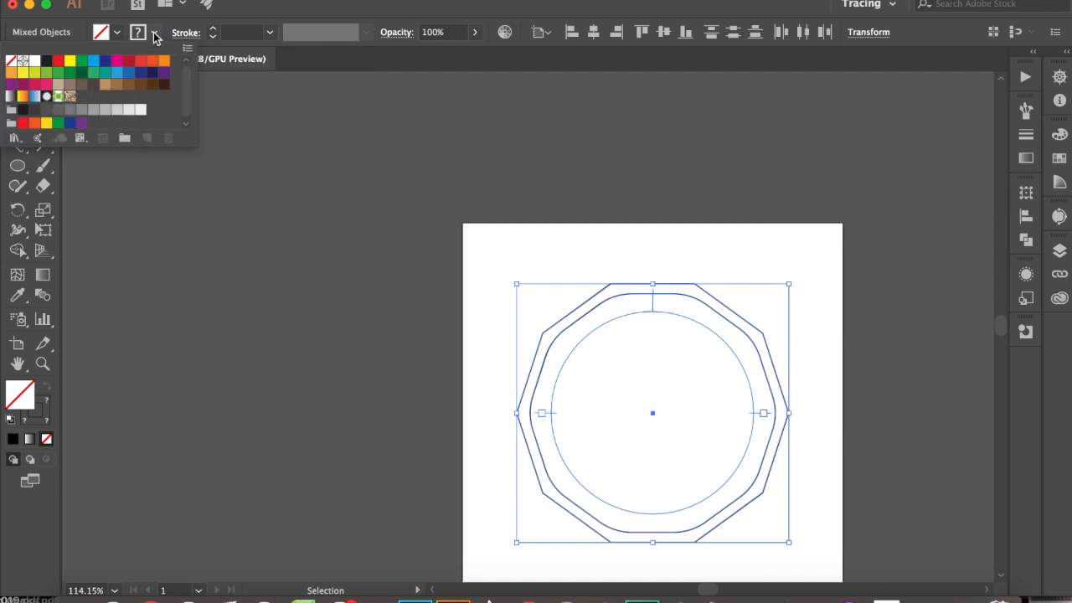
pyautogui.click(104, 62)
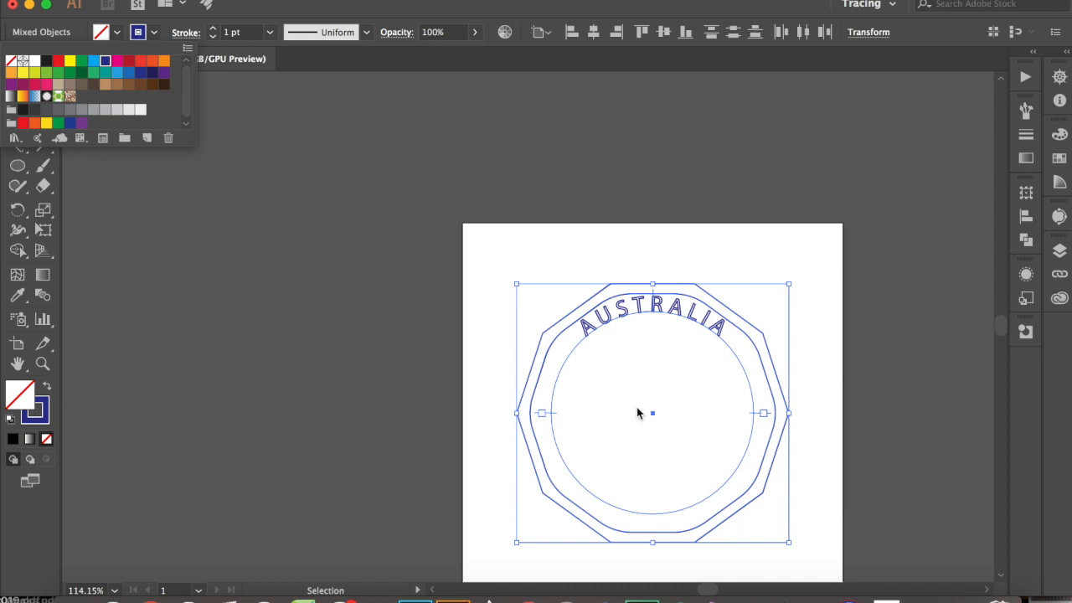
pyautogui.click(549, 253)
pyautogui.scroll(6, 549, 253)
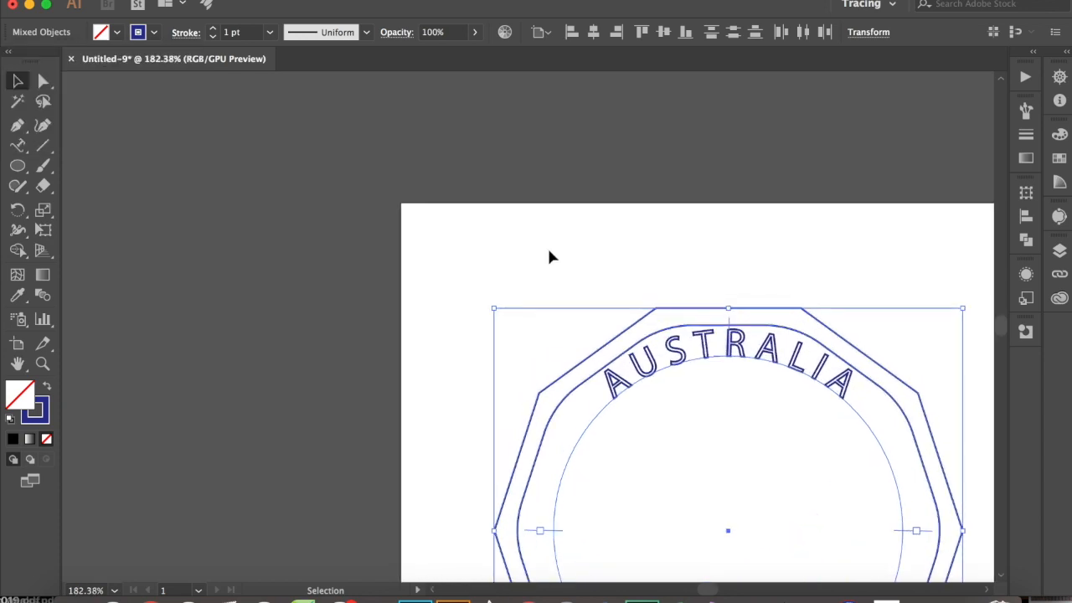
pyautogui.scroll(-5, 550, 254)
pyautogui.hscroll(6, 549, 254)
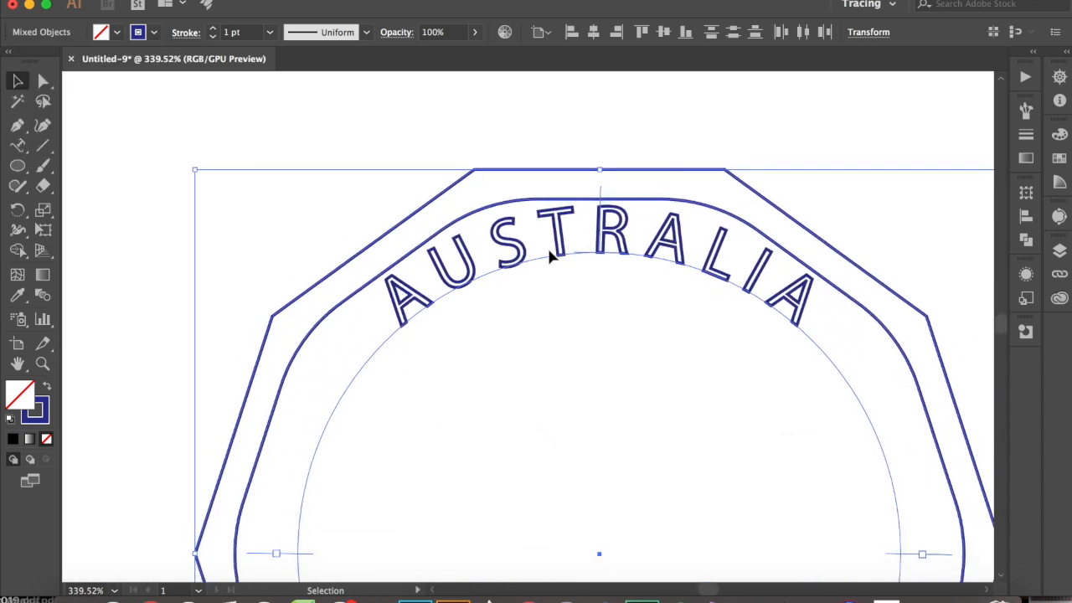
pyautogui.scroll(4, 547, 246)
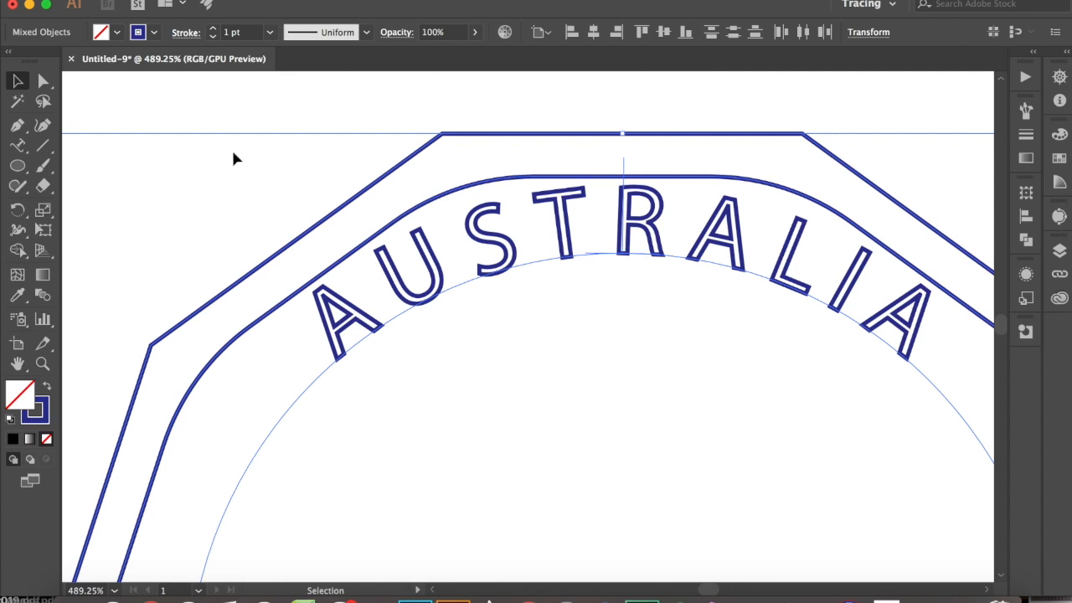
pyautogui.click(247, 114)
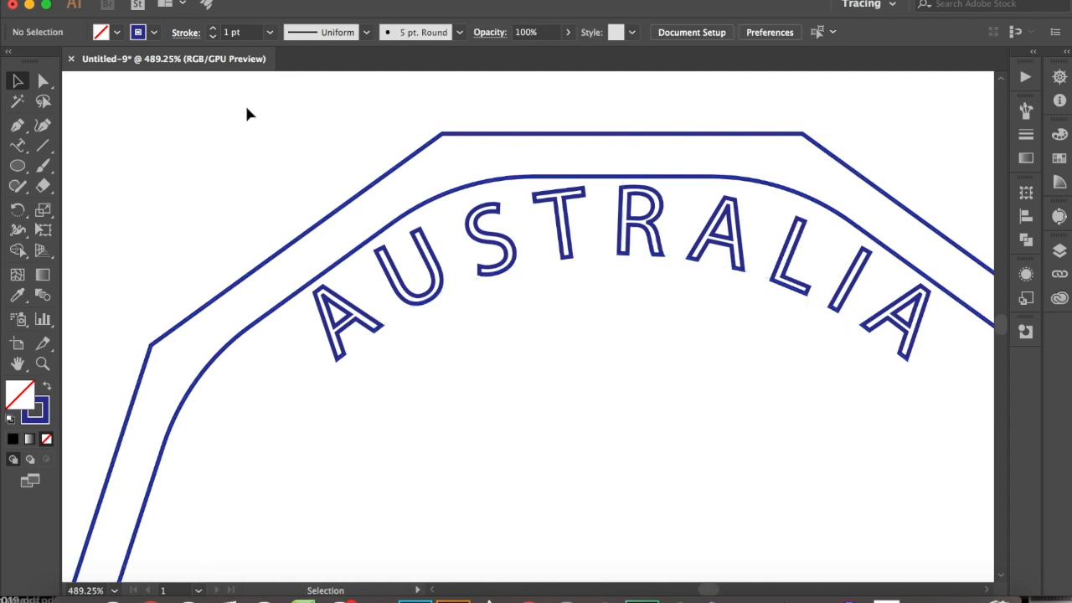
# Change the outer decagon's stroke color to red.
pyautogui.click(357, 201)
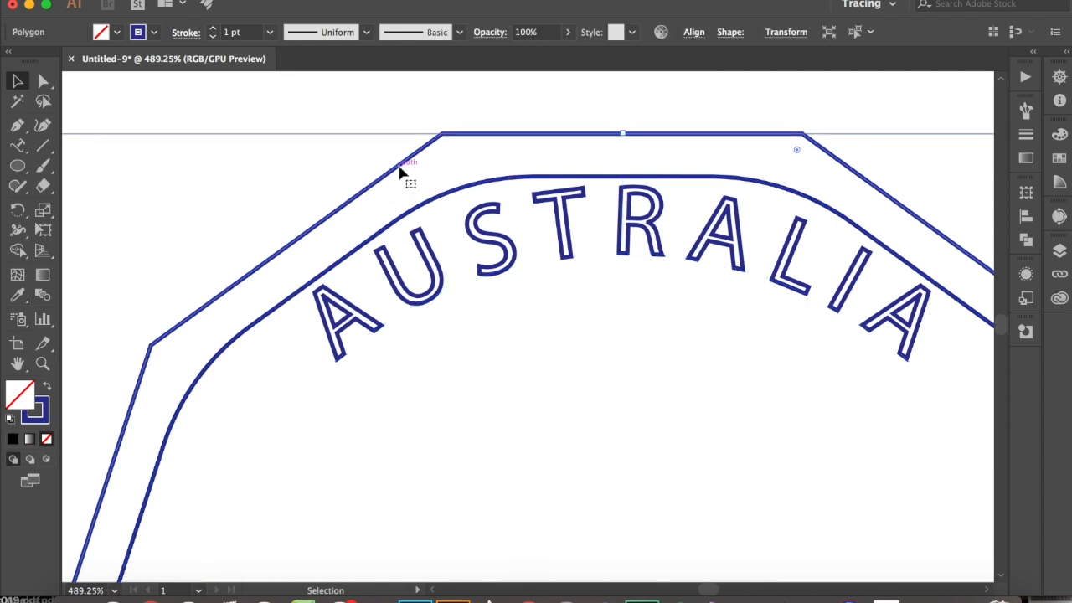
pyautogui.click(154, 36)
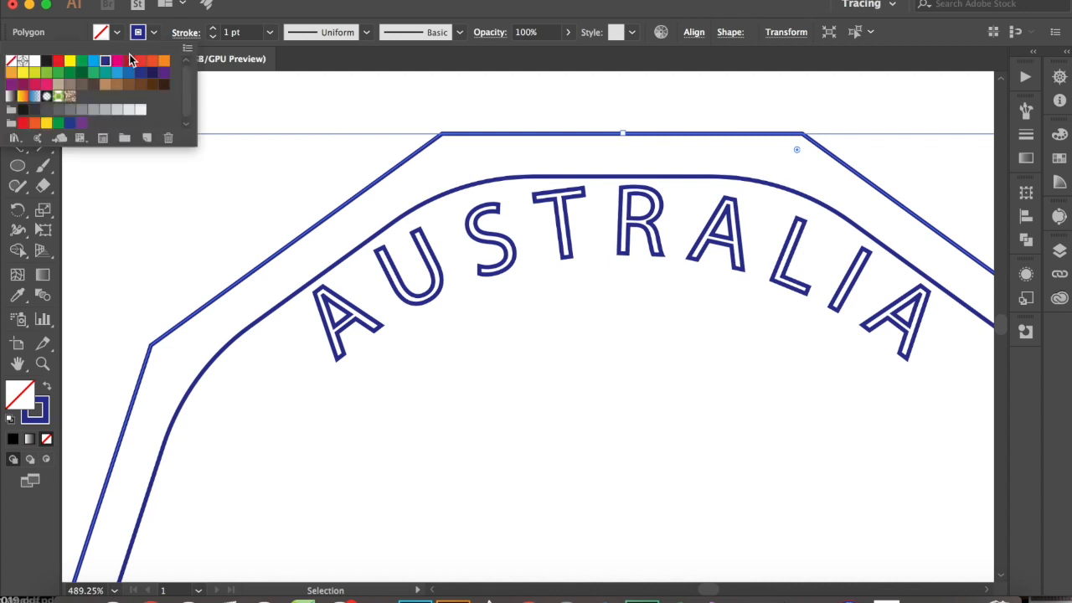
pyautogui.click(59, 62)
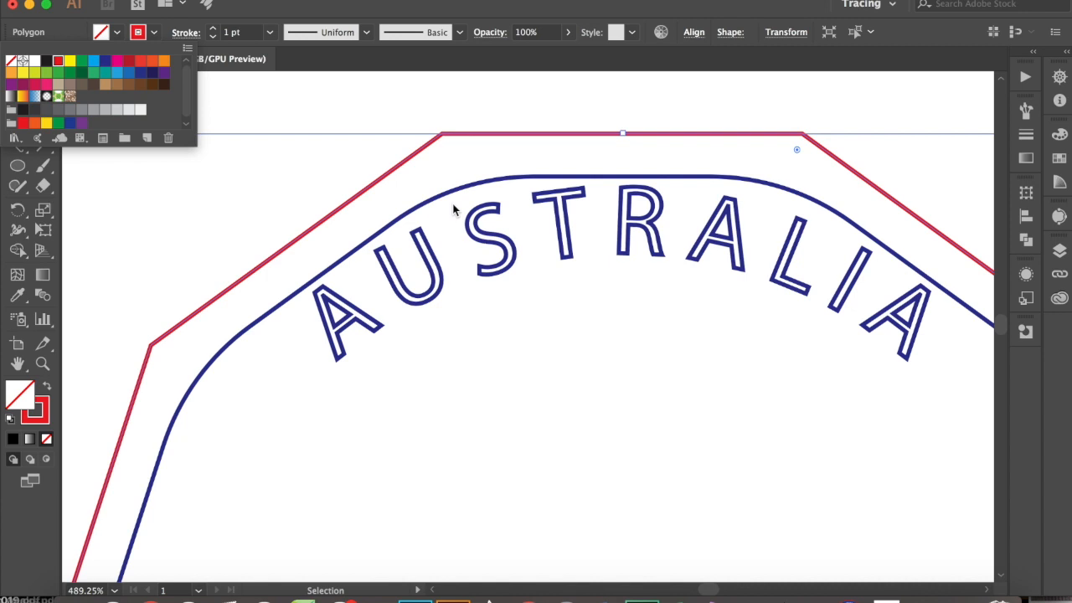
pyautogui.click(359, 104)
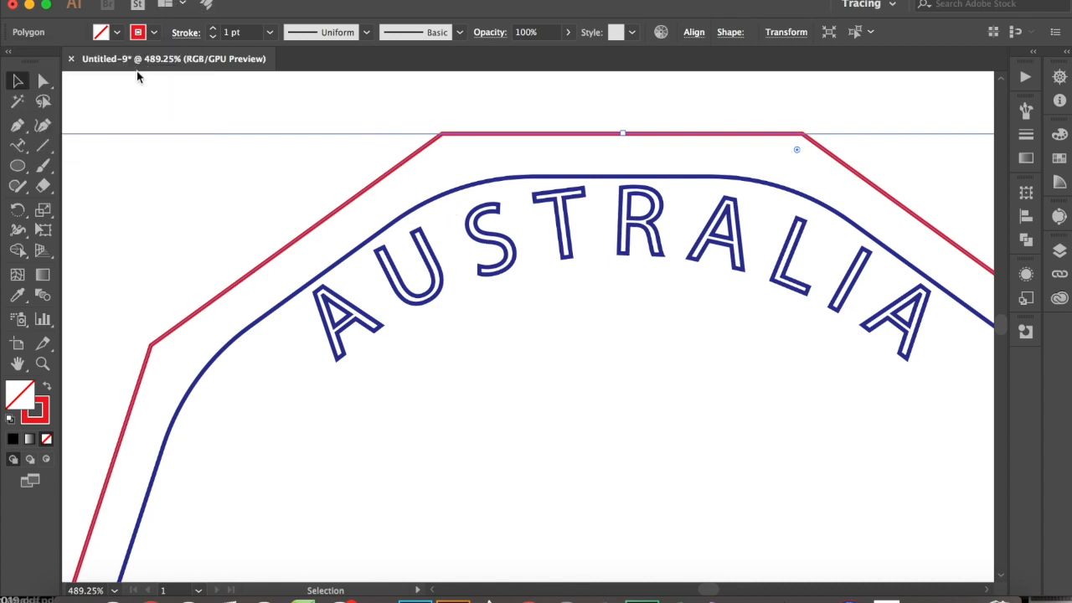
# Select all the artwork, set its stroke weight to 0.001 pt and deselect it.
pyautogui.scroll(-4, 137, 71)
pyautogui.scroll(-1, 137, 71)
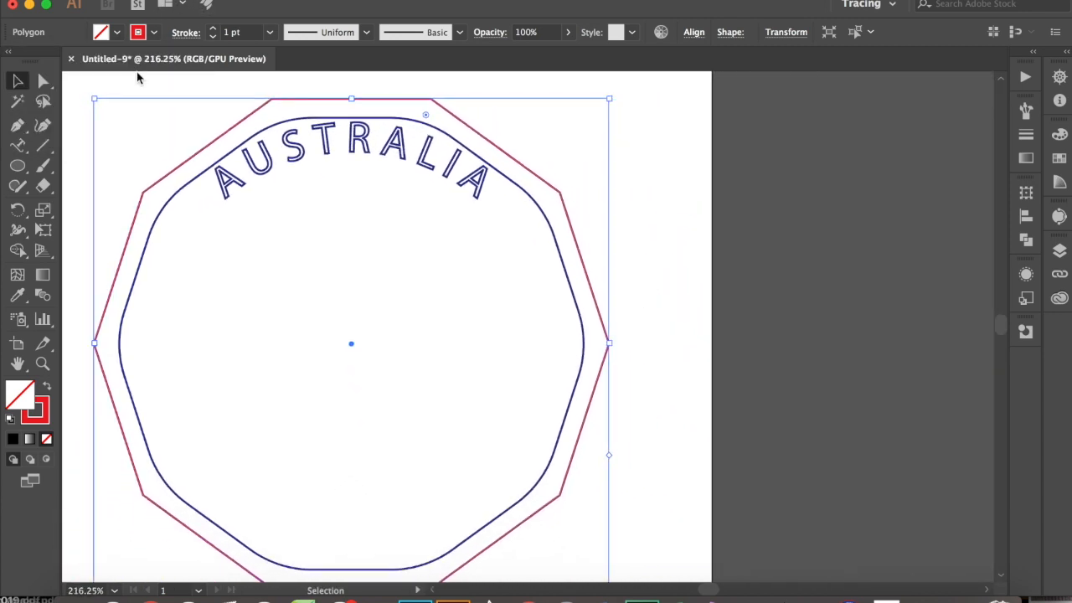
pyautogui.hscroll(-2, 137, 71)
pyautogui.scroll(-1, 137, 71)
pyautogui.scroll(-2, 136, 71)
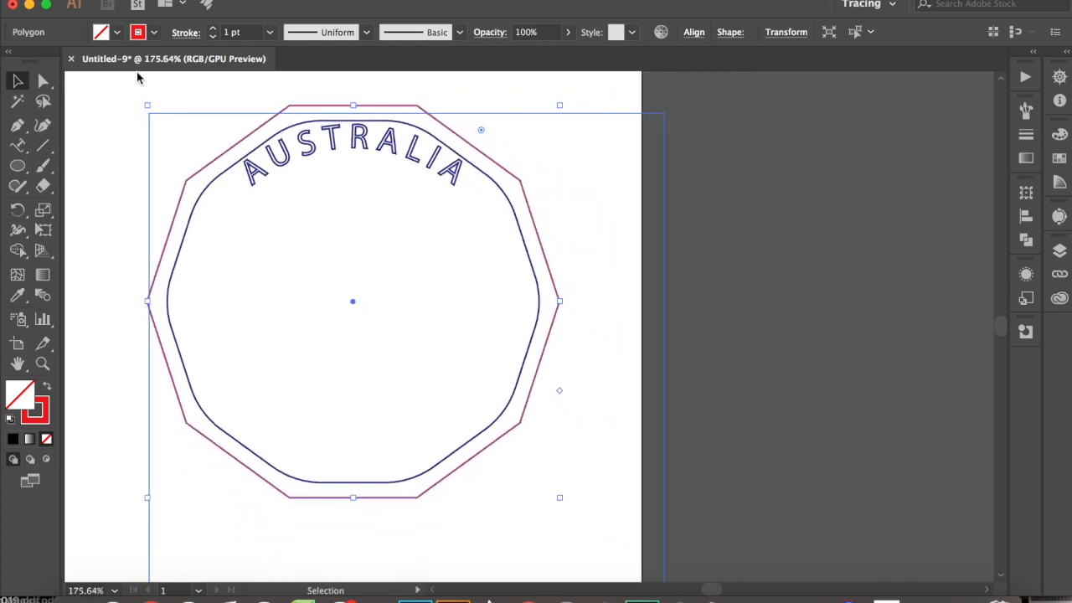
pyautogui.moveTo(118, 97); pyautogui.dragTo(590, 527)
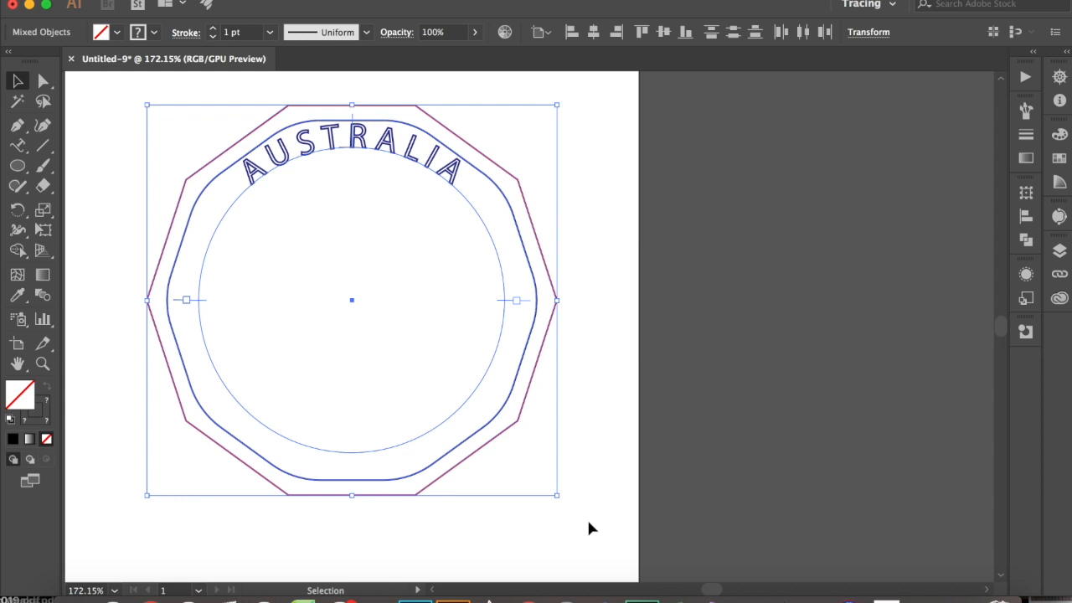
pyautogui.click(270, 36)
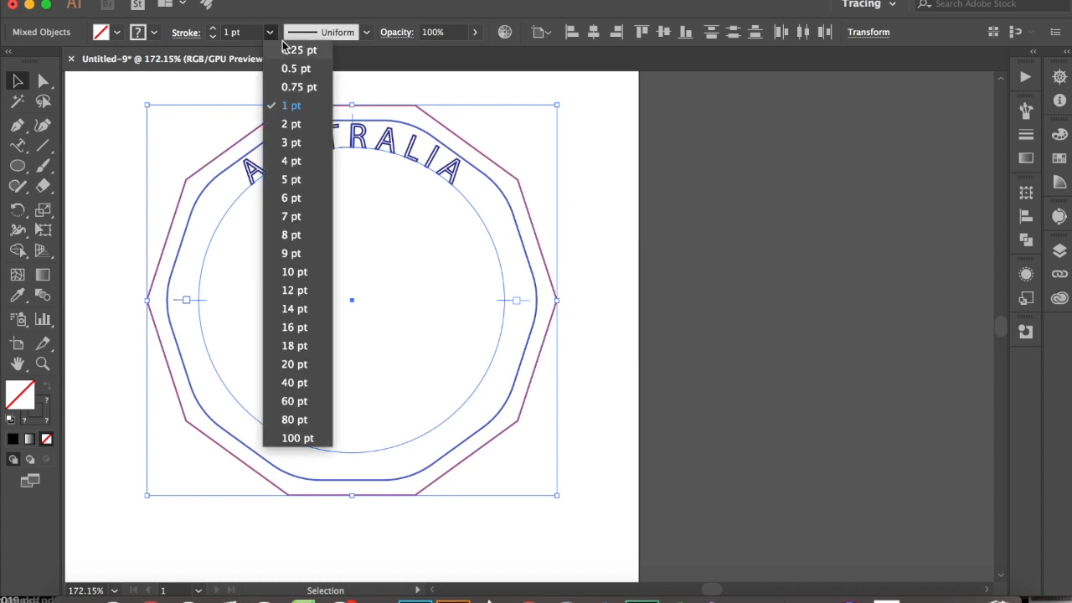
pyautogui.click(240, 33)
pyautogui.press('super+a')
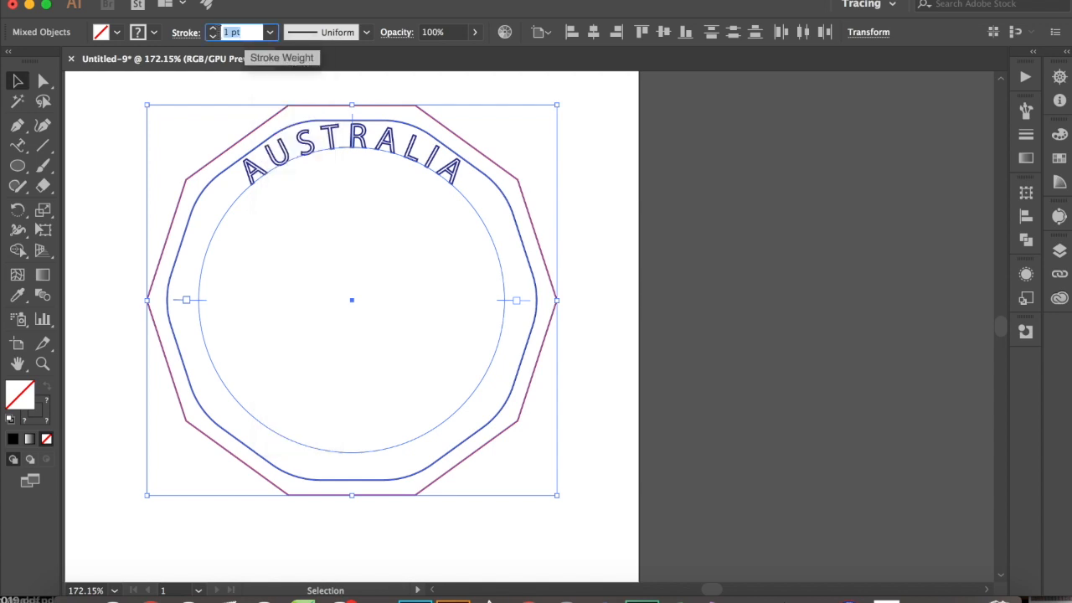
pyautogui.write('0.001')
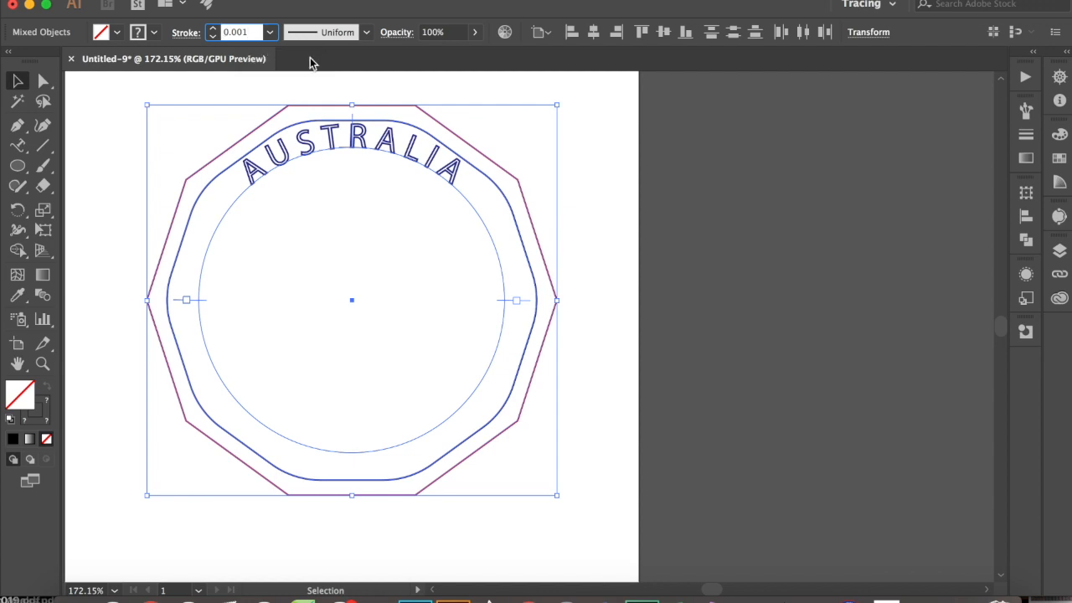
pyautogui.press('Return')
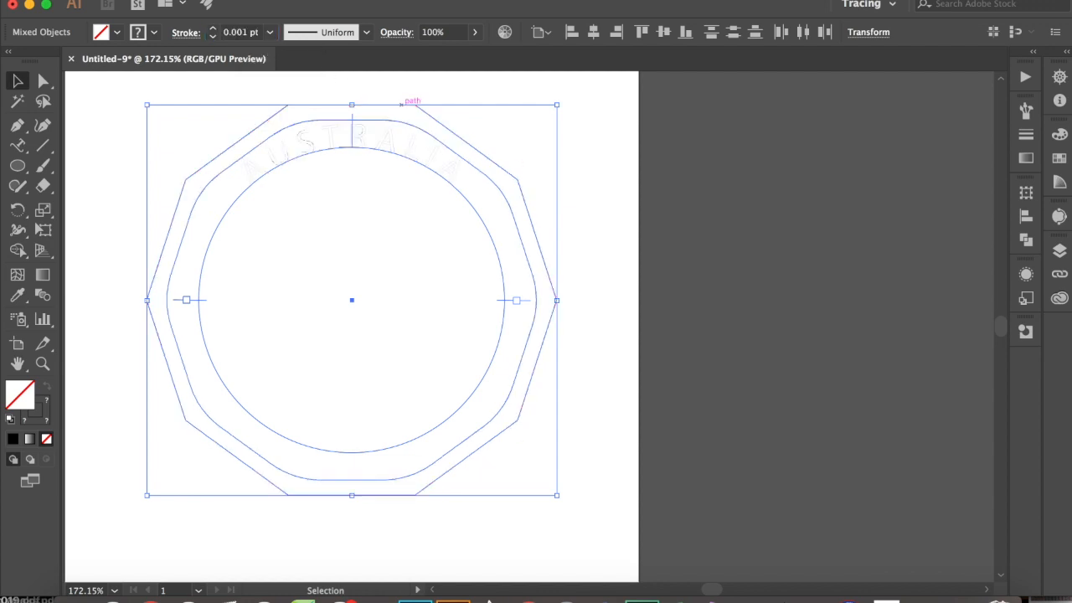
pyautogui.click(608, 263)
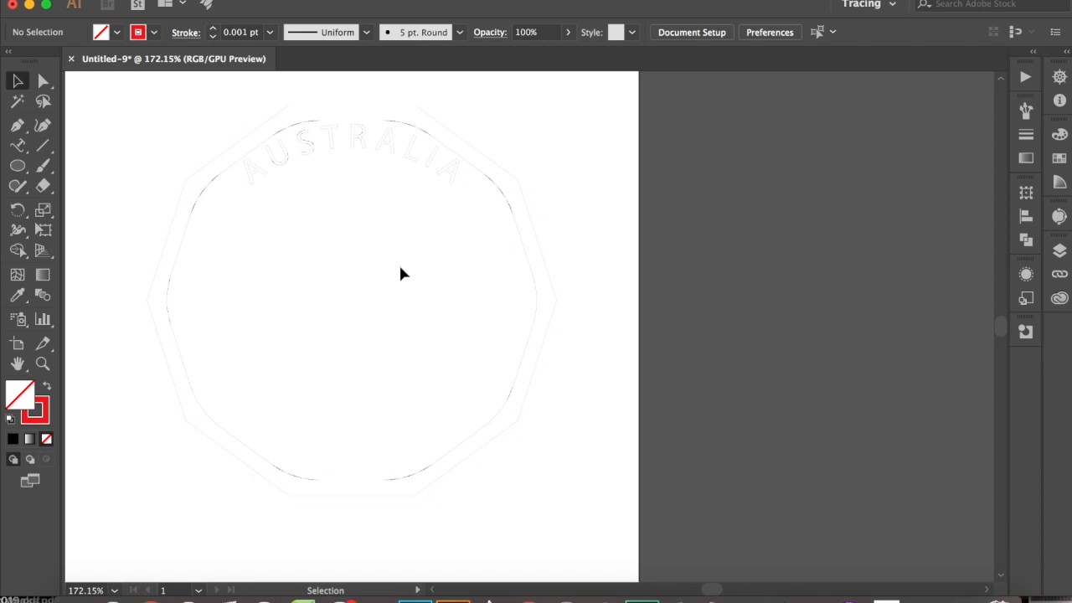
# Toggle between Outline and Preview display to check the hairline artwork, ending in Outline view.
pyautogui.press('super+y')
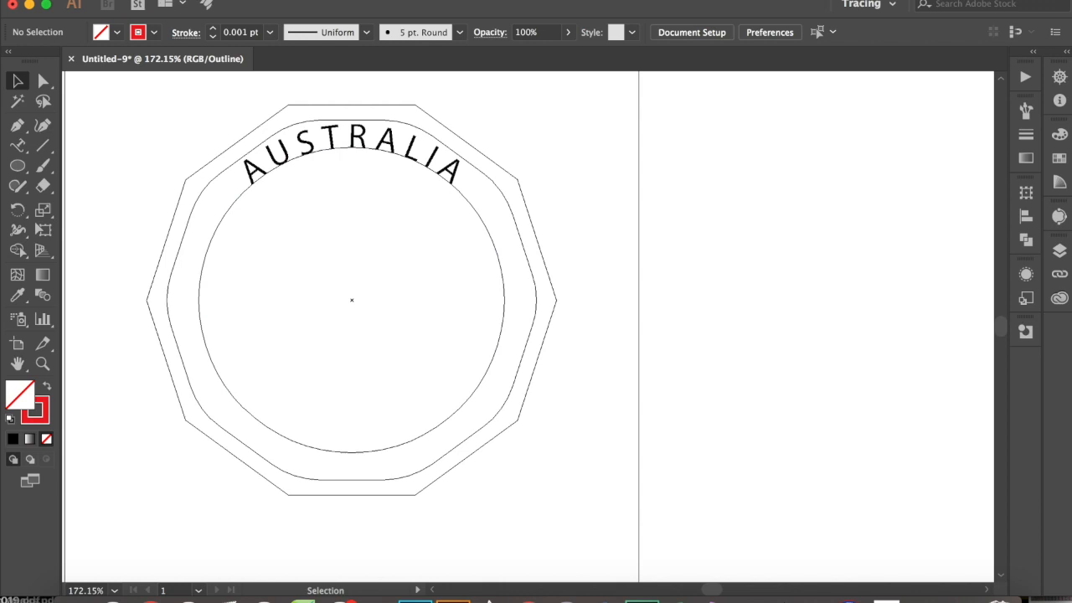
pyautogui.press('super+y')
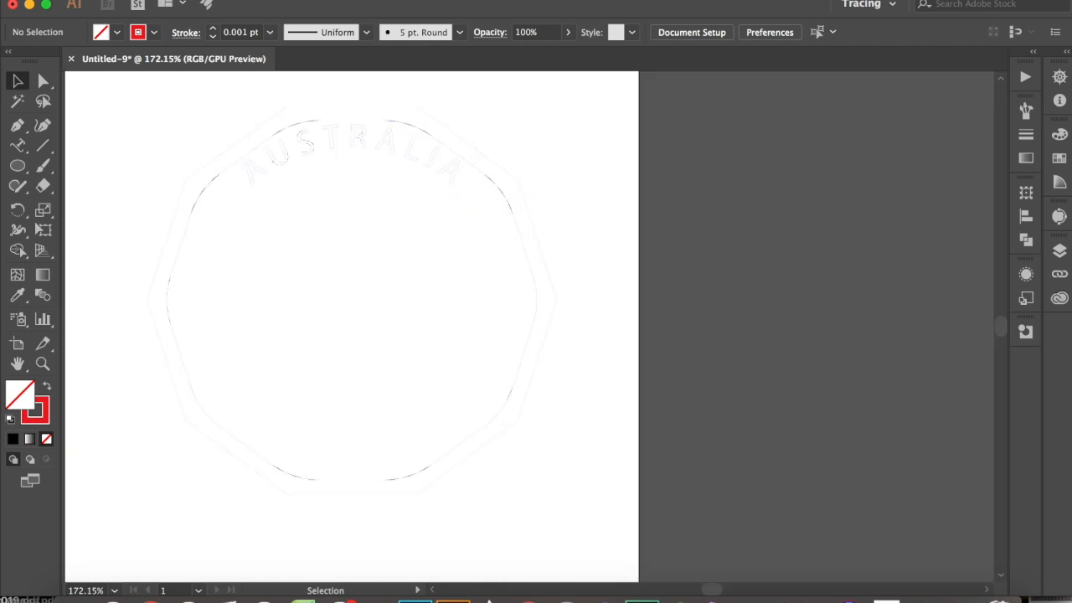
pyautogui.press('super+y')
# Save the document to the Desktop as Medal.ai in Adobe Illustrator format with the default Illustrator CC options.
pyautogui.click(146, 0)
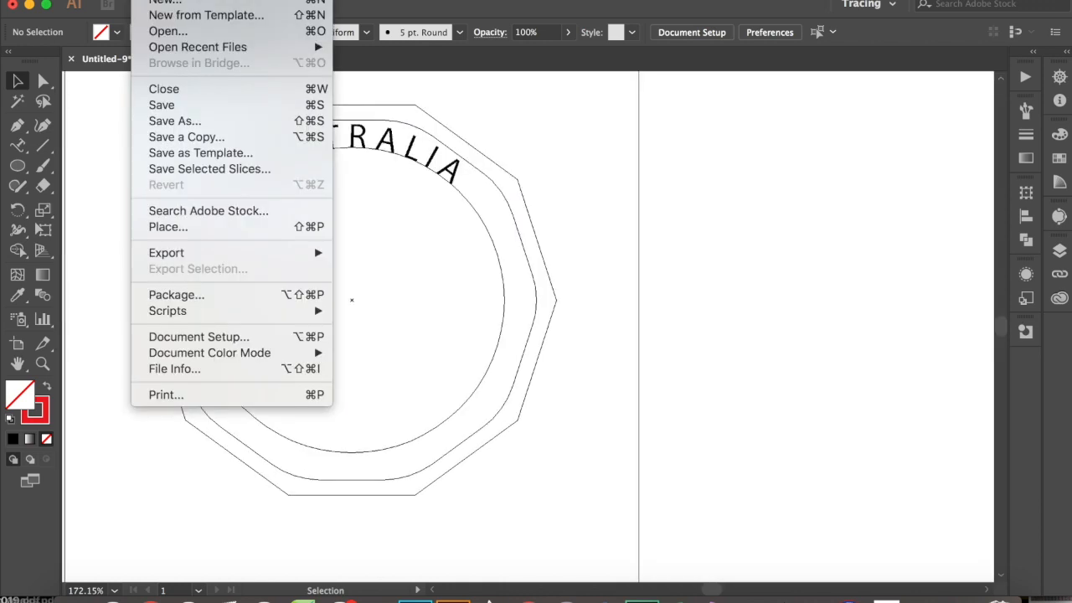
pyautogui.click(171, 123)
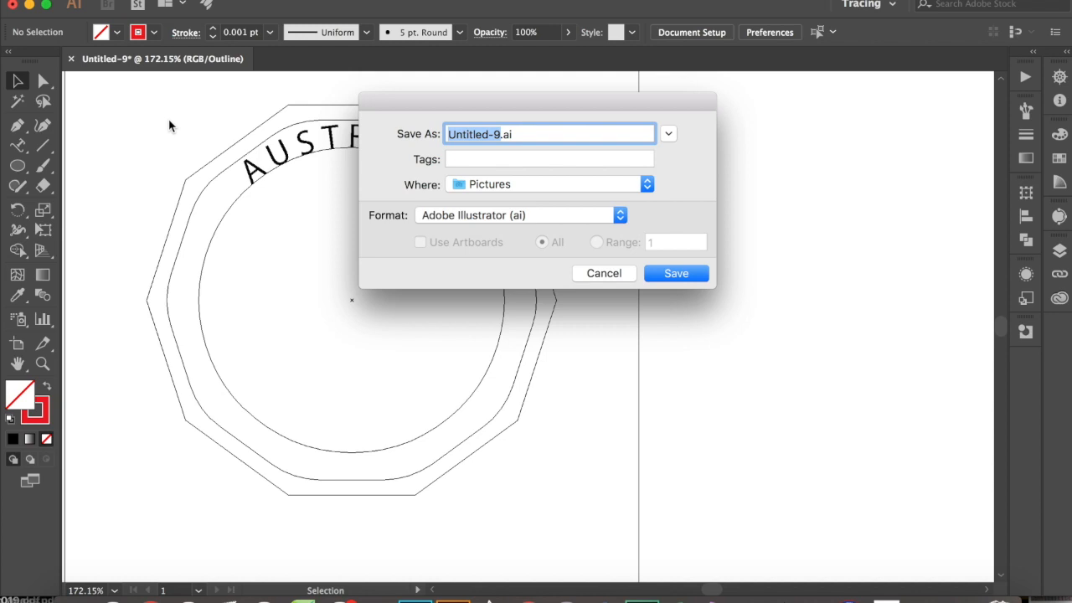
pyautogui.click(646, 185)
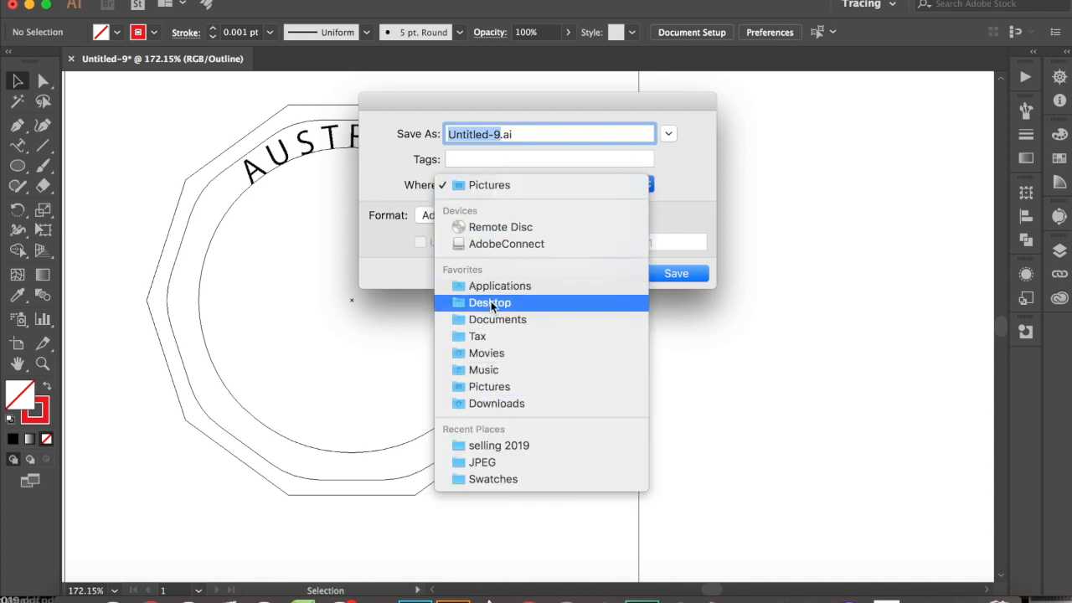
pyautogui.click(491, 304)
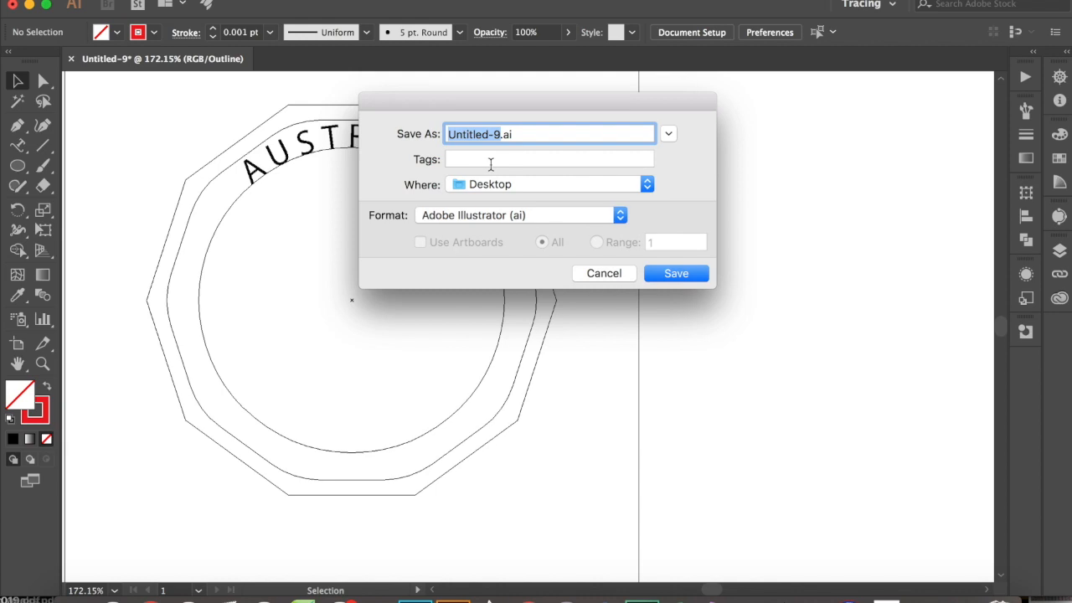
pyautogui.write('Meda')
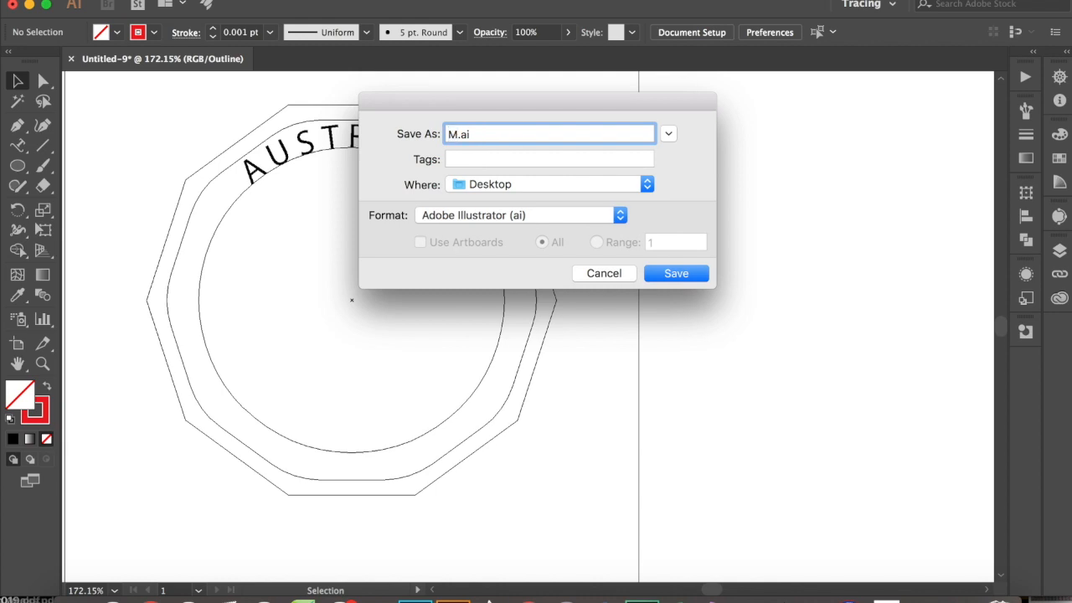
pyautogui.write('lian')
pyautogui.press('BackSpace')
pyautogui.press('BackSpace')
pyautogui.press('BackSpace')
pyautogui.click(672, 273)
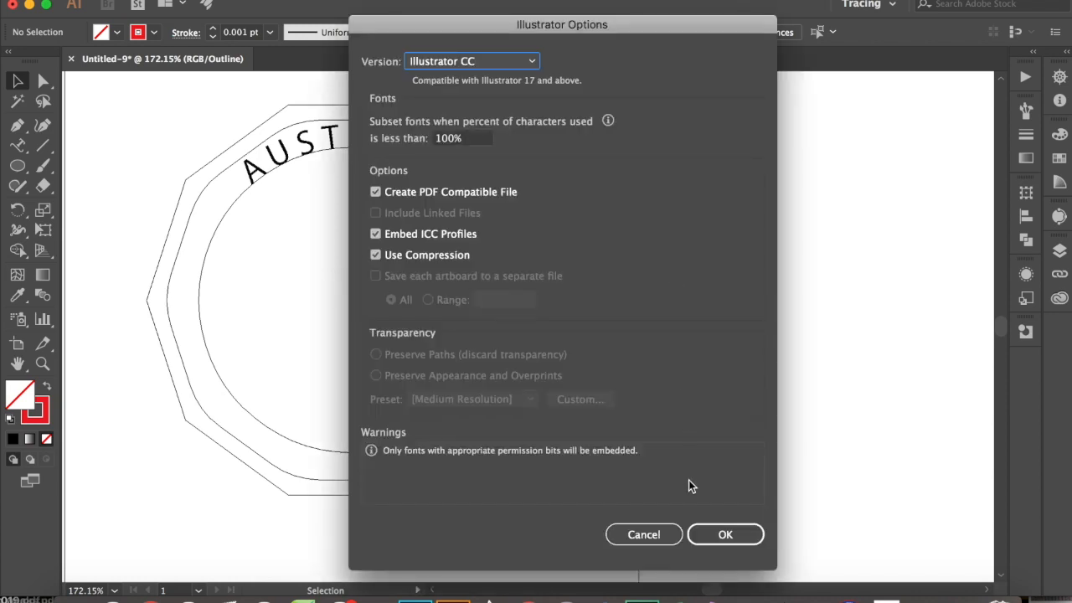
pyautogui.click(712, 533)
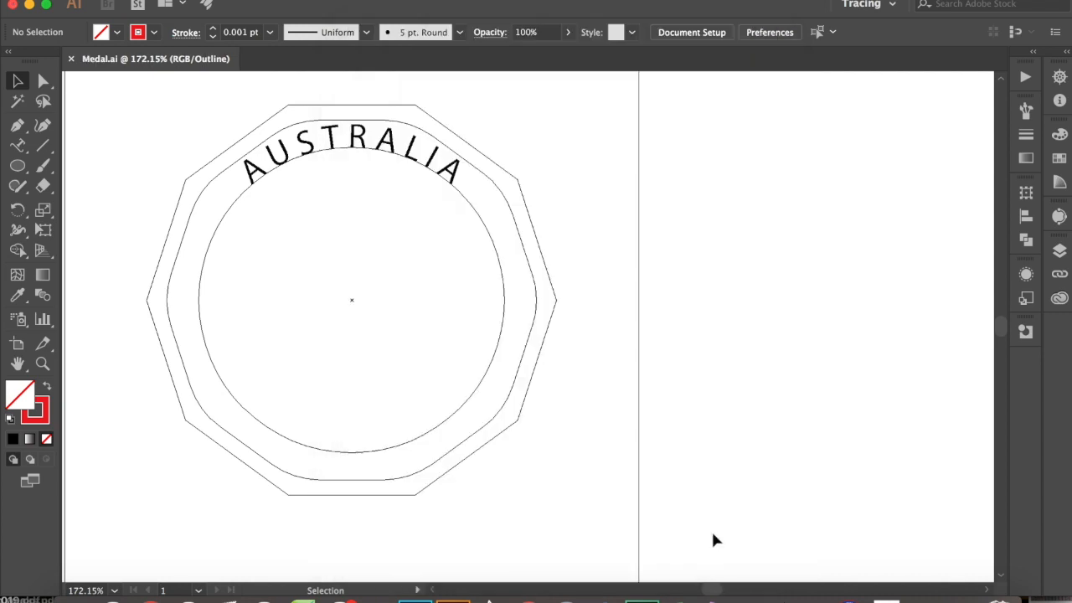